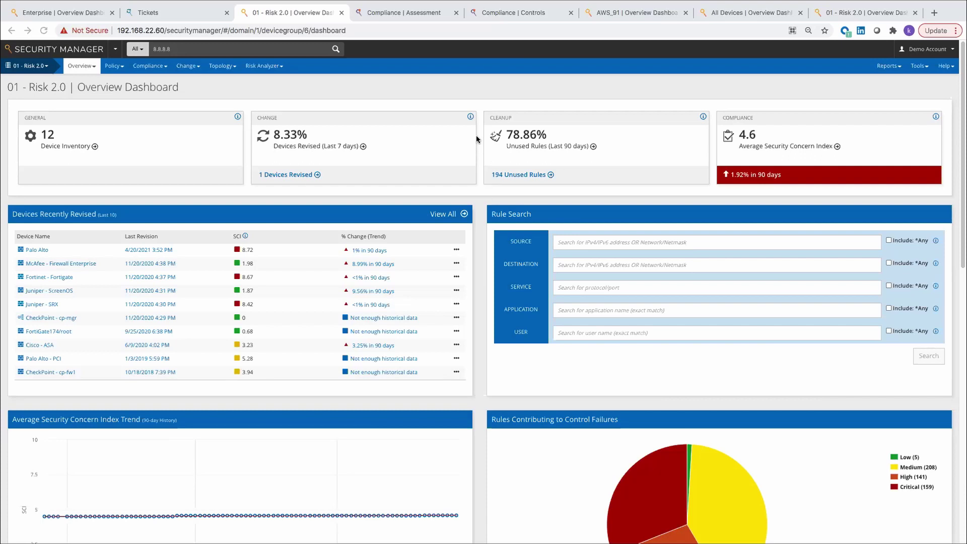
Look over the compliance assessments and the telnet controls, returning to the 01 - Risk 2.0 overview to view the available device groups
{"action": "left_click", "coordinate": [422, 13]}
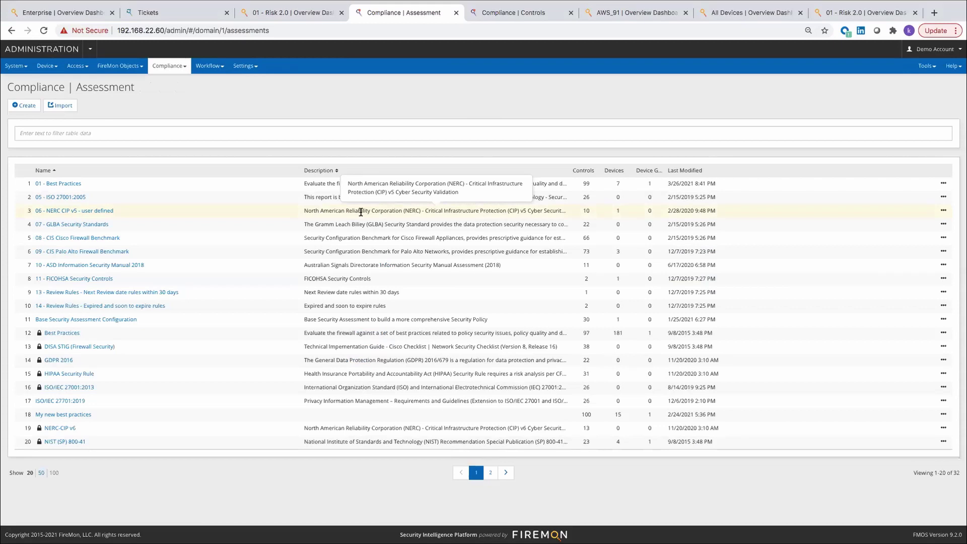
{"action": "left_click", "coordinate": [510, 16]}
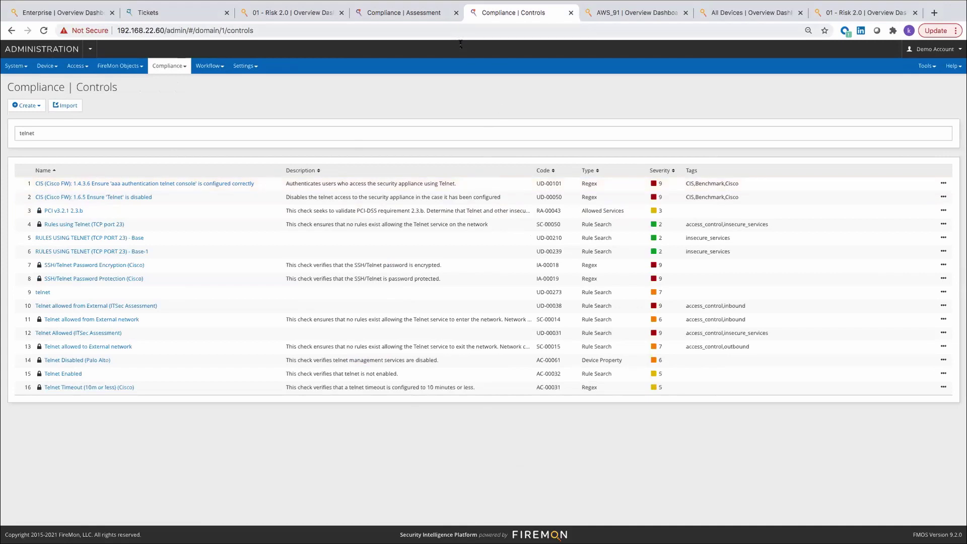
{"action": "left_click", "coordinate": [288, 13]}
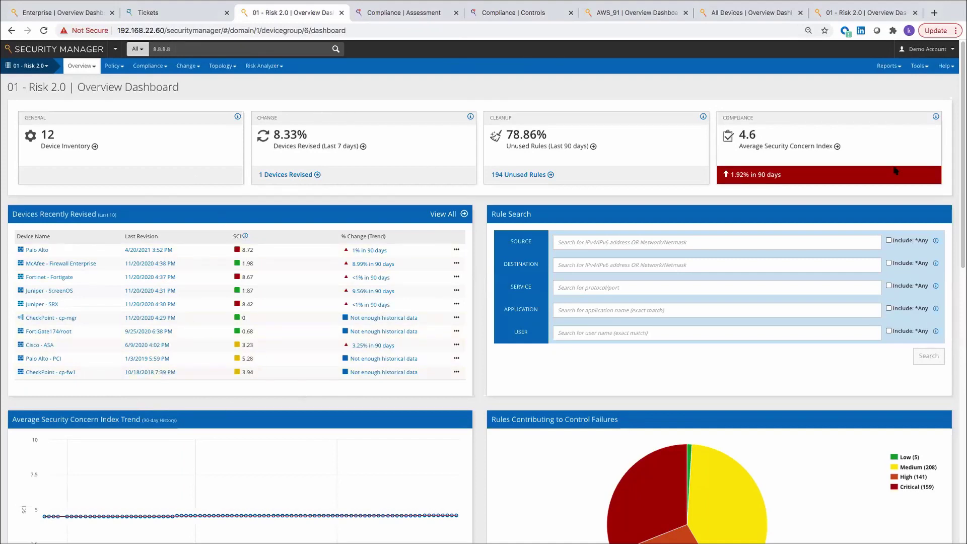
{"action": "left_click", "coordinate": [46, 66]}
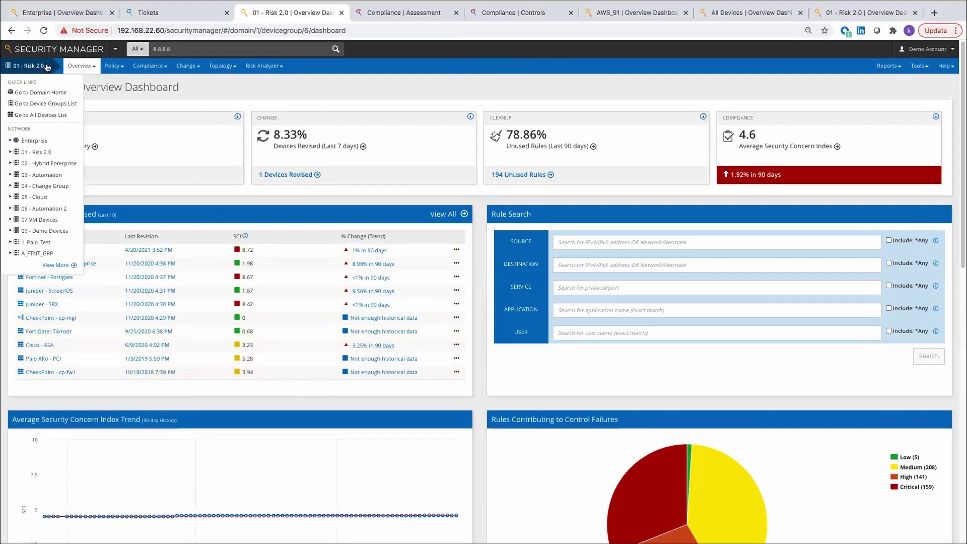
{"action": "left_click", "coordinate": [297, 86]}
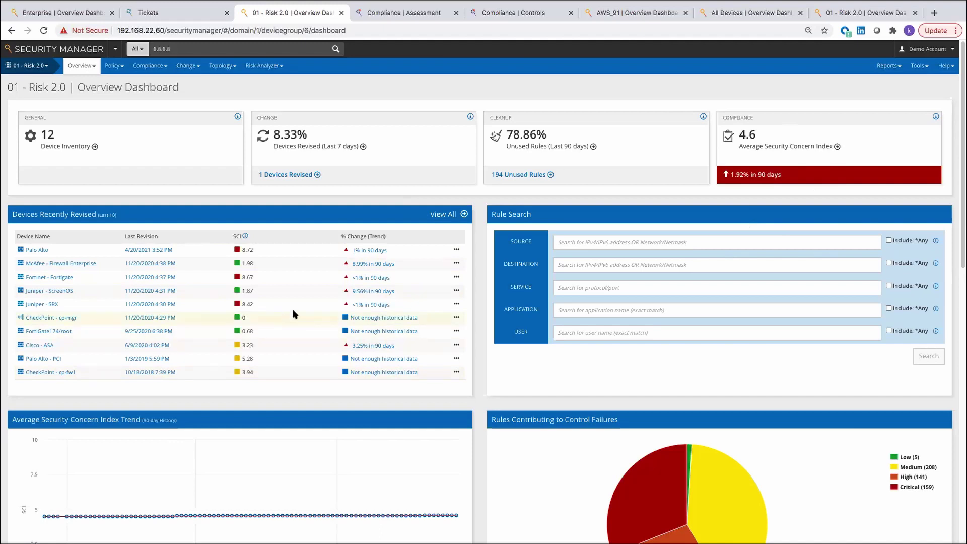
Open the recently revised Palo Alto device, examine its most severe control failures, and return to the device group overview
{"action": "left_click", "coordinate": [45, 250]}
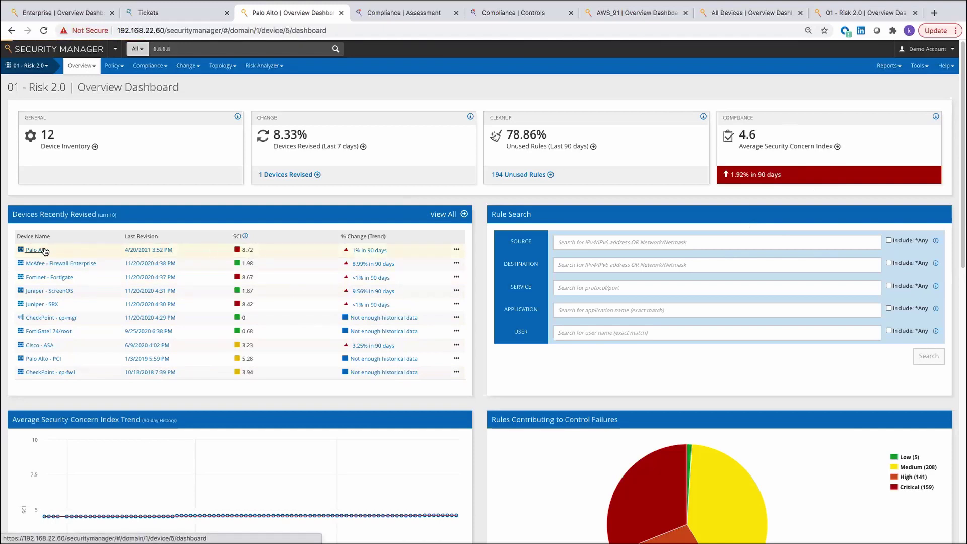
{"action": "scroll", "coordinate": [312, 352], "scroll_direction": "down", "scroll_amount": 1}
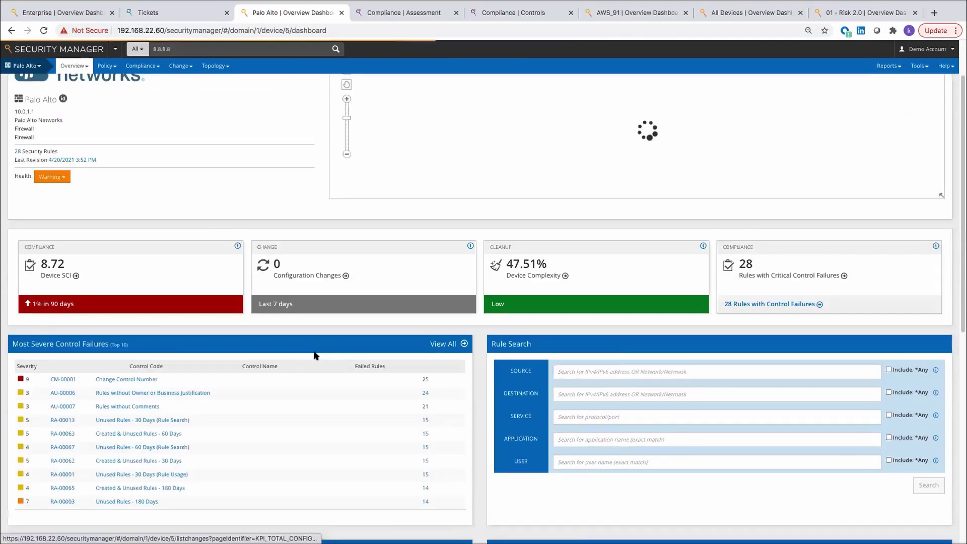
{"action": "scroll", "coordinate": [324, 356], "scroll_direction": "down", "scroll_amount": 2}
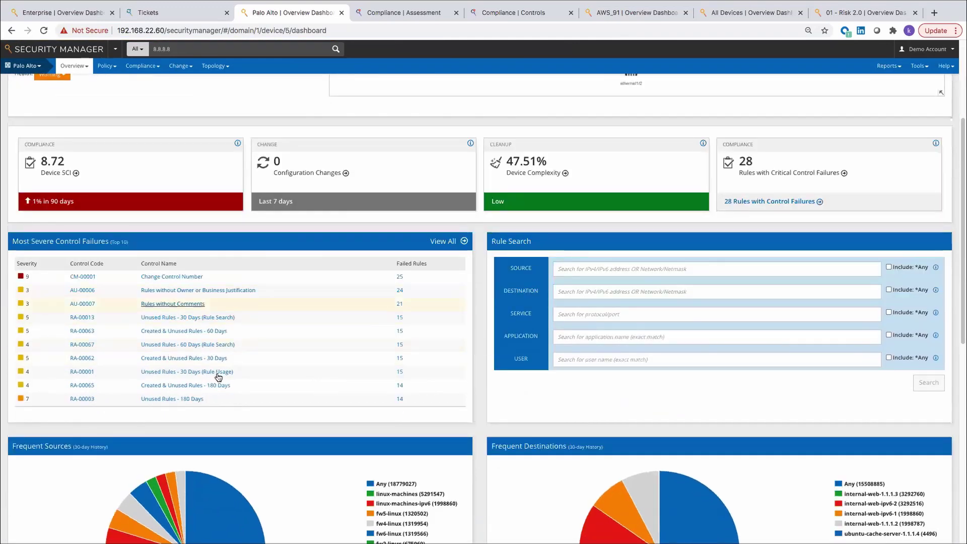
{"action": "scroll", "coordinate": [293, 363], "scroll_direction": "down", "scroll_amount": 1}
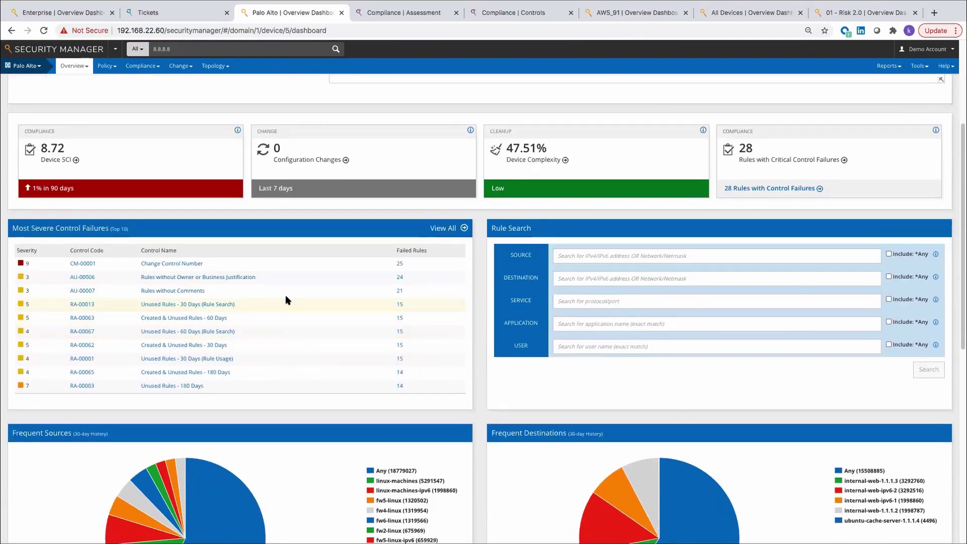
{"action": "scroll", "coordinate": [281, 310], "scroll_direction": "down", "scroll_amount": 1}
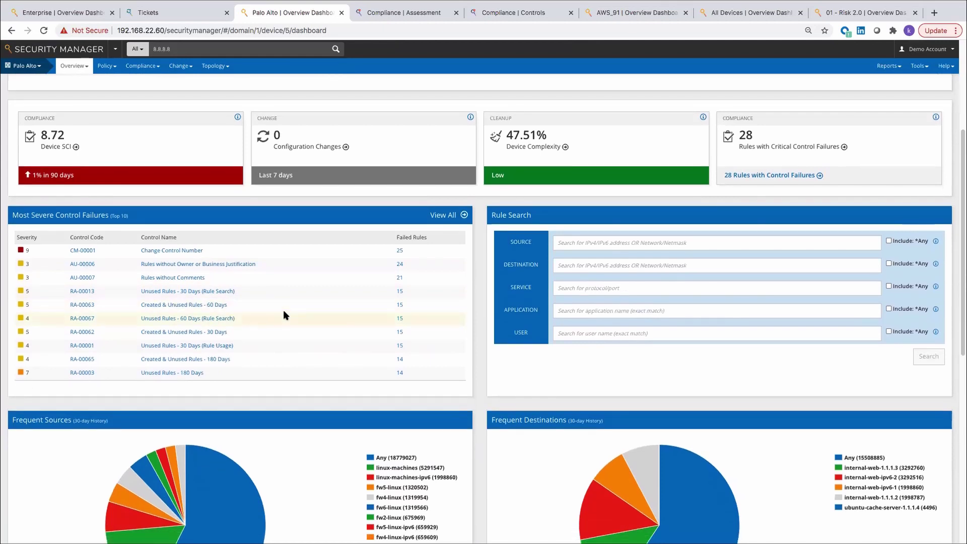
{"action": "scroll", "coordinate": [283, 310], "scroll_direction": "down", "scroll_amount": 1}
{"action": "scroll", "coordinate": [277, 311], "scroll_direction": "up", "scroll_amount": 4}
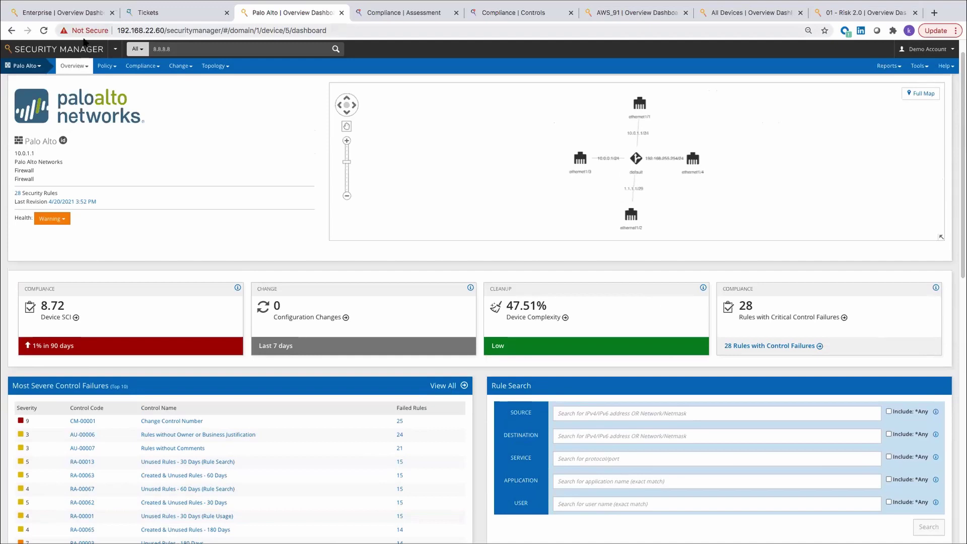
{"action": "left_click", "coordinate": [15, 31]}
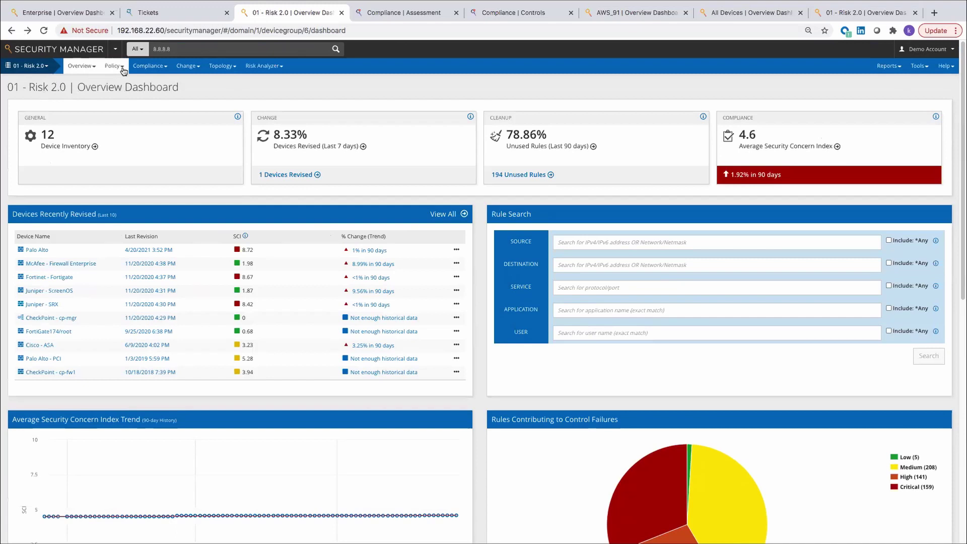
Review the compliance dashboard and assessment results for 01 - Risk 2.0, returning to the overview dashboard
{"action": "left_click", "coordinate": [147, 66]}
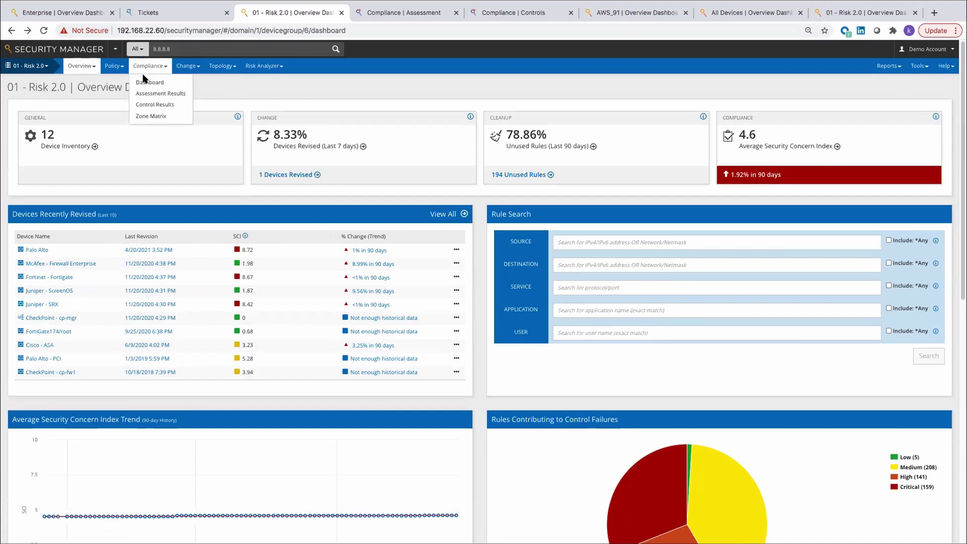
{"action": "left_click", "coordinate": [163, 81]}
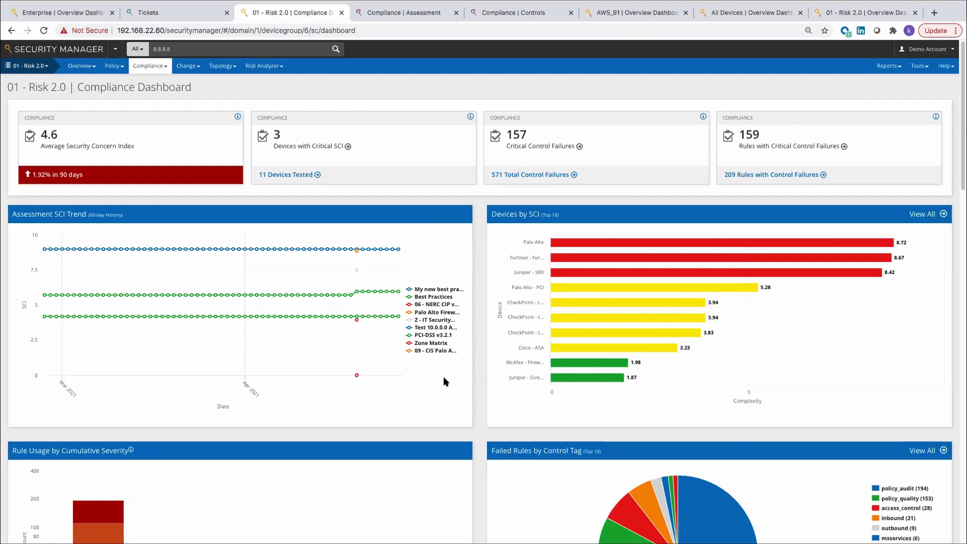
{"action": "left_click", "coordinate": [166, 67]}
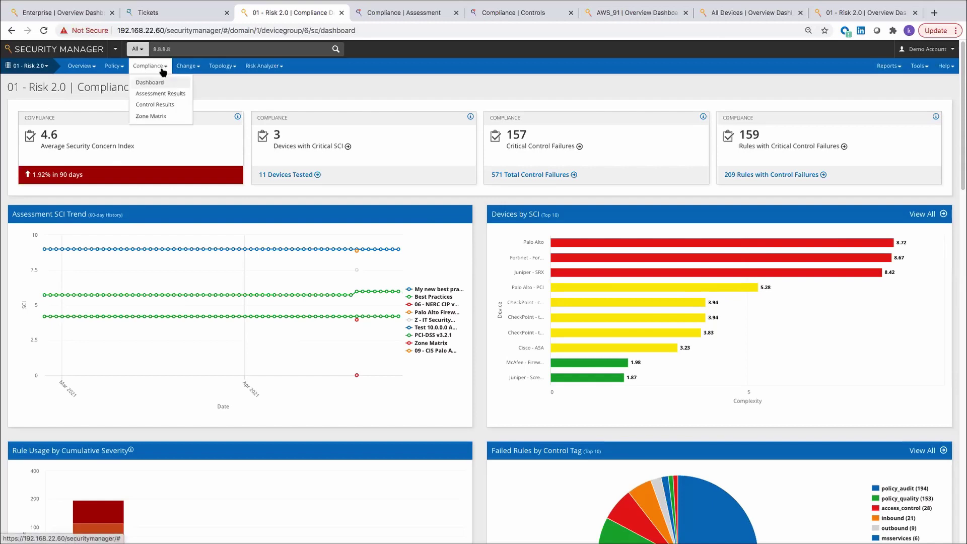
{"action": "left_click", "coordinate": [175, 95]}
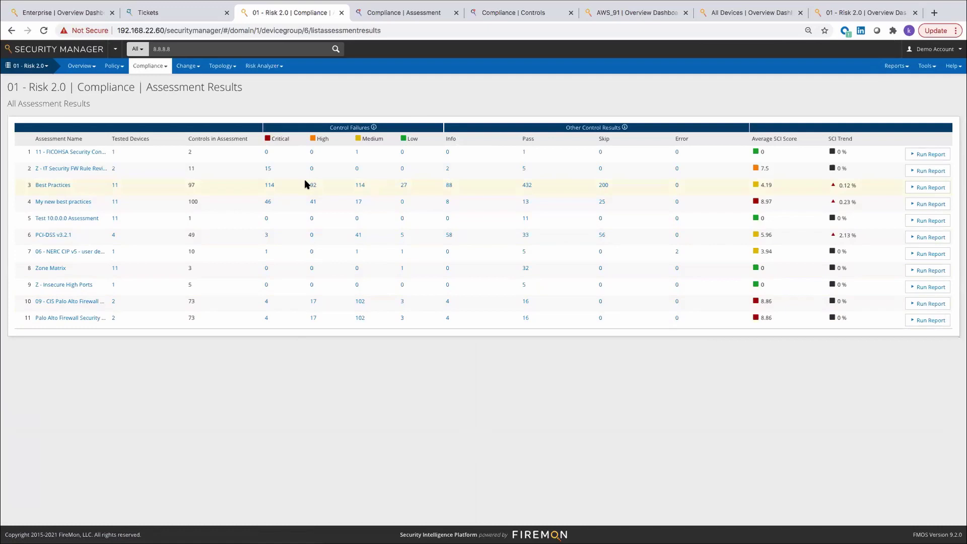
{"action": "left_click", "coordinate": [11, 32]}
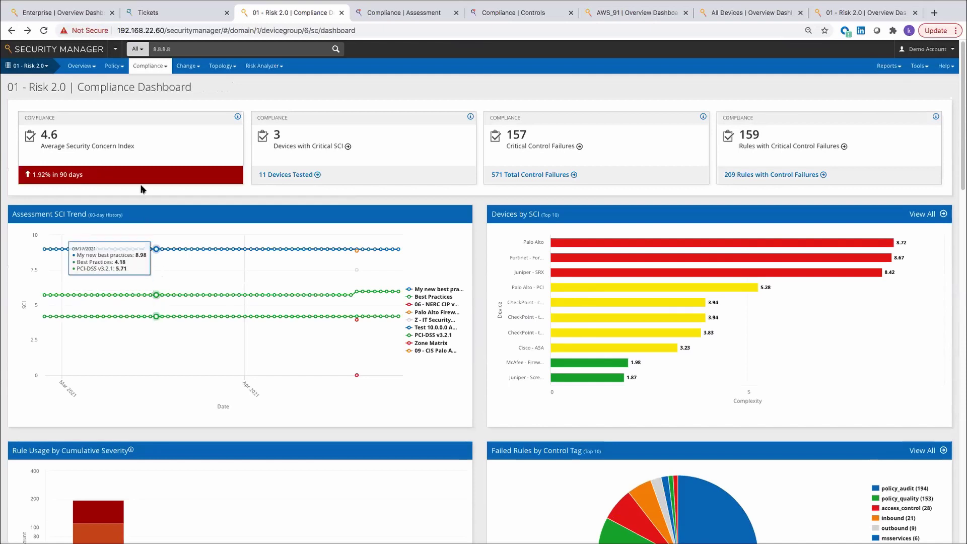
{"action": "left_click", "coordinate": [12, 31]}
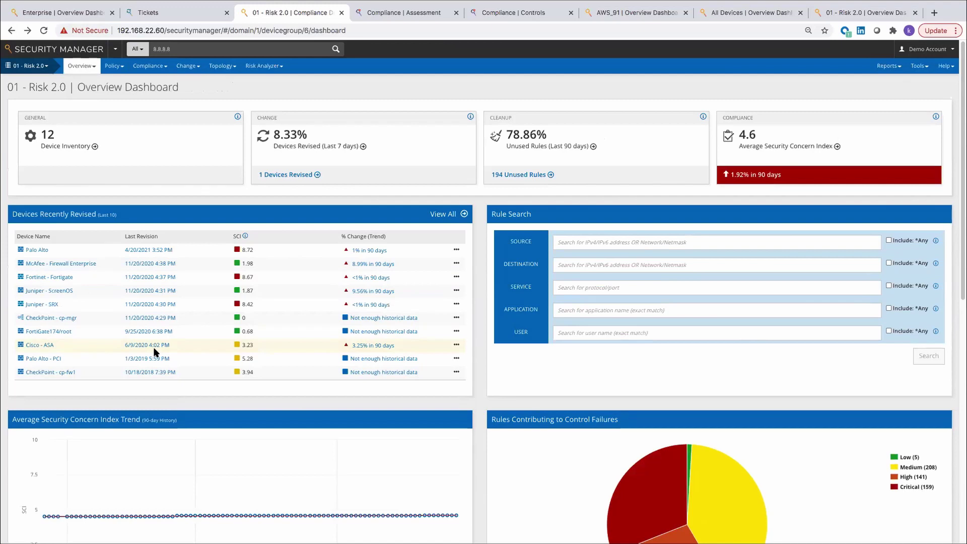
Open the policy dashboard from the overview's unused rules figure to review the cleanup metrics, and return to the overview
{"action": "left_click", "coordinate": [524, 144]}
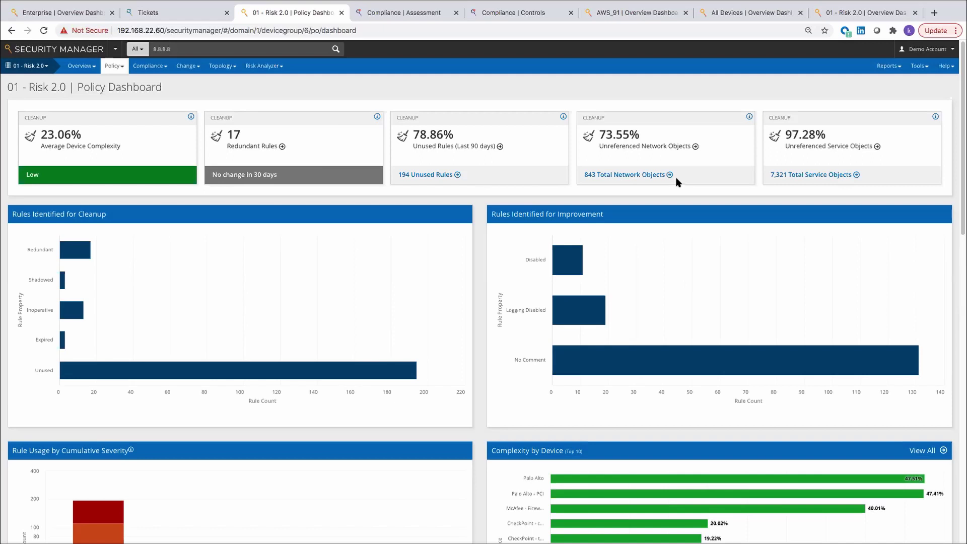
{"action": "mouse_move", "coordinate": [879, 5]}
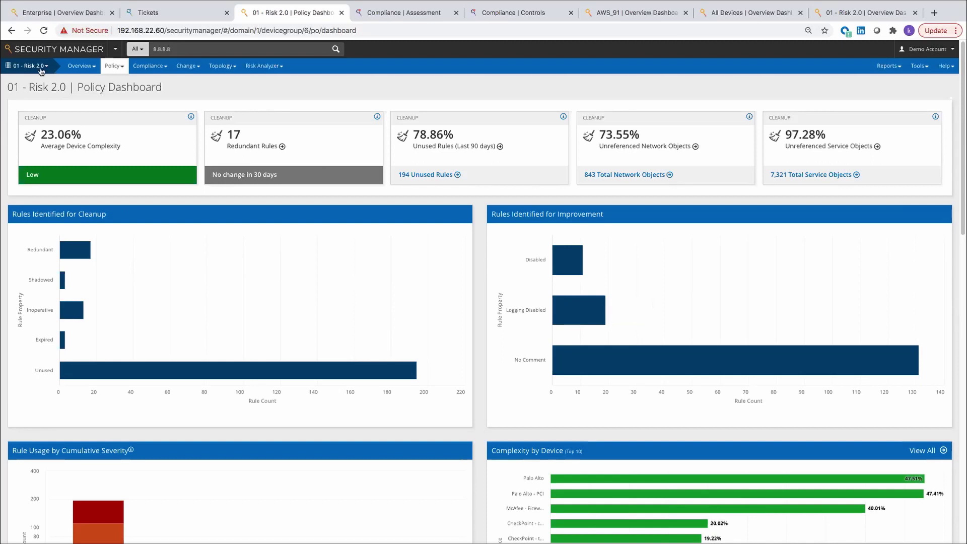
{"action": "left_click", "coordinate": [41, 70]}
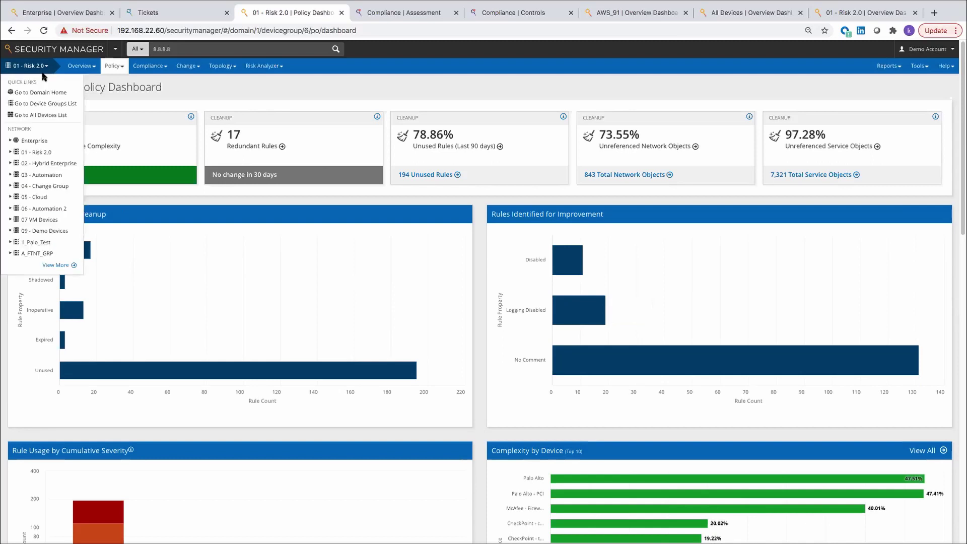
{"action": "double_click", "coordinate": [39, 66]}
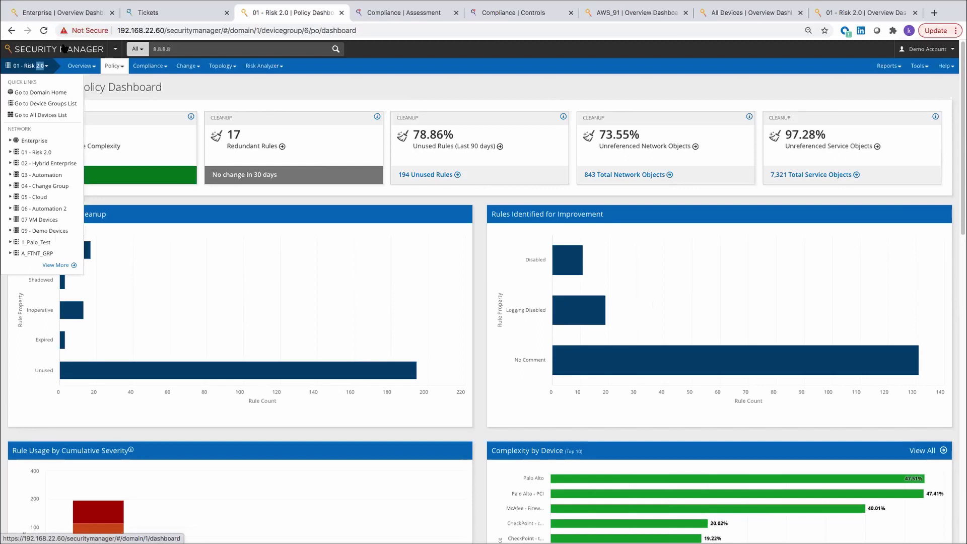
{"action": "left_click", "coordinate": [10, 31]}
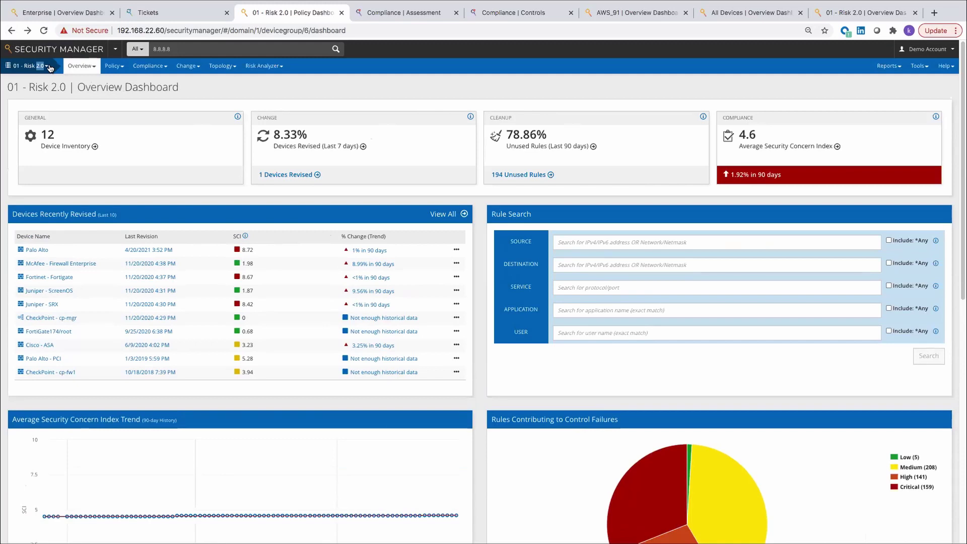
Switch to the Enterprise dashboard and open the security rules of the Cisco vASA LP 124 device
{"action": "left_click", "coordinate": [78, 14]}
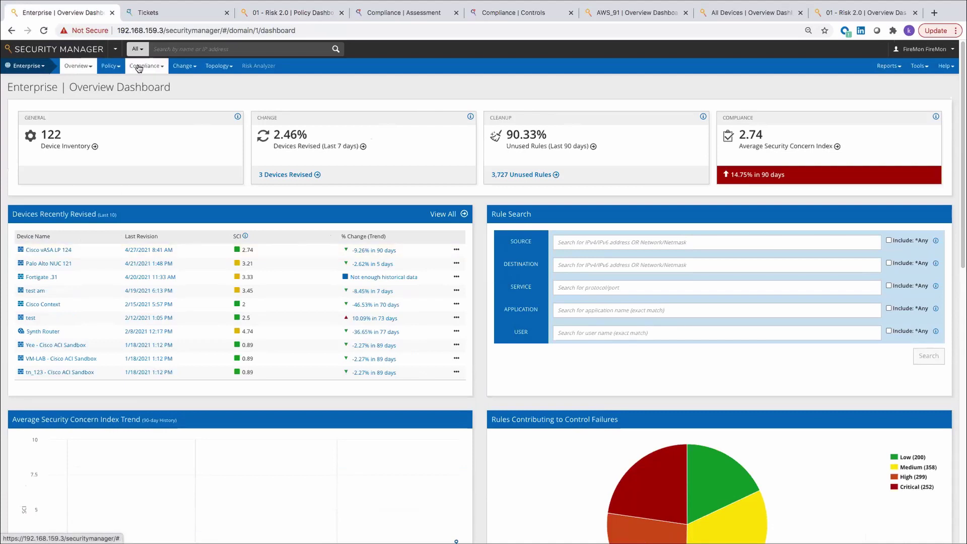
{"action": "left_click", "coordinate": [59, 251]}
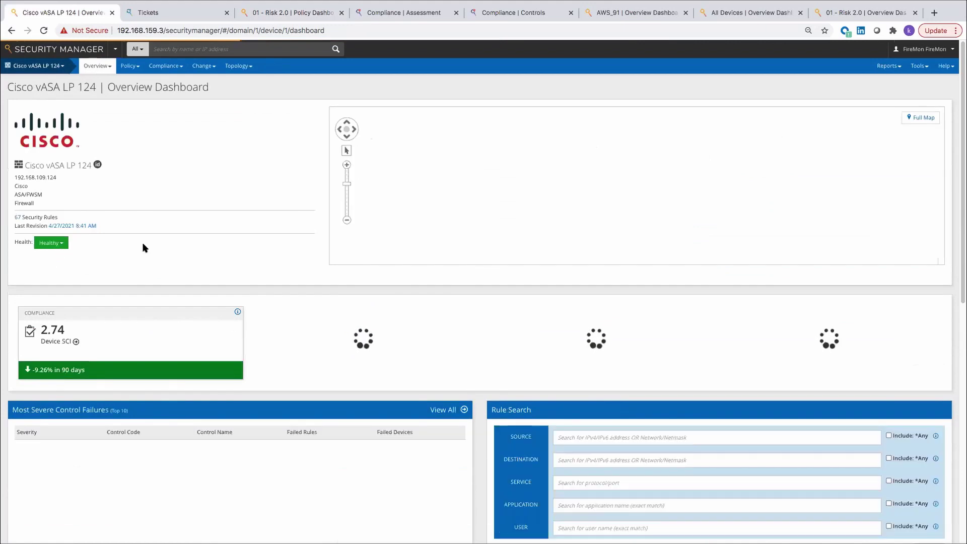
{"action": "left_click", "coordinate": [119, 67]}
{"action": "left_click", "coordinate": [149, 108]}
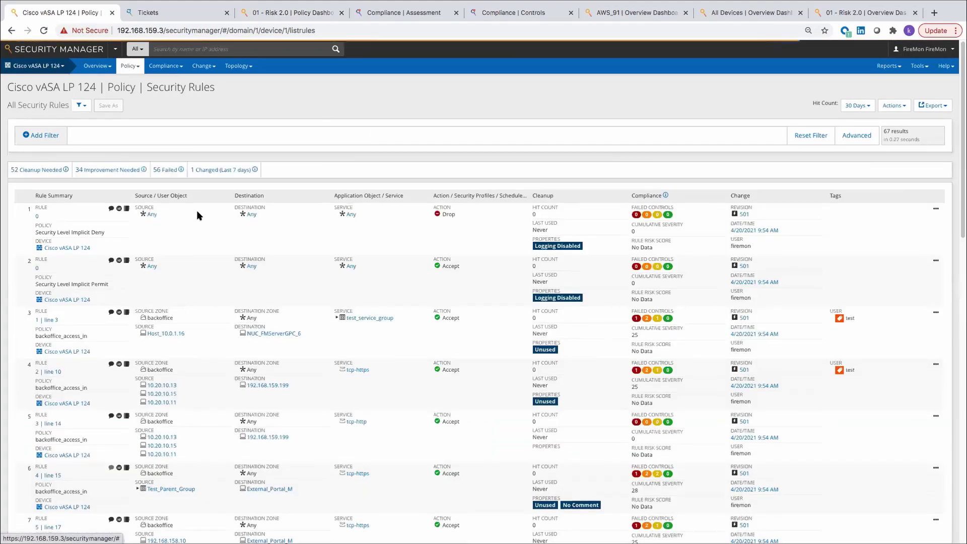
Read the rule documentation of the second and third listed security rules, and close both documentation pop-ups
{"action": "left_click", "coordinate": [197, 212]}
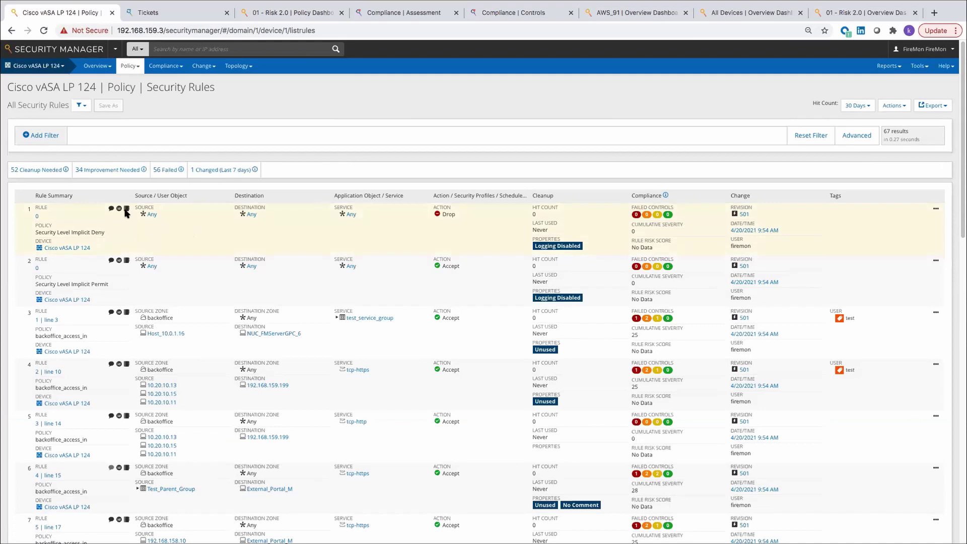
{"action": "left_click", "coordinate": [127, 261]}
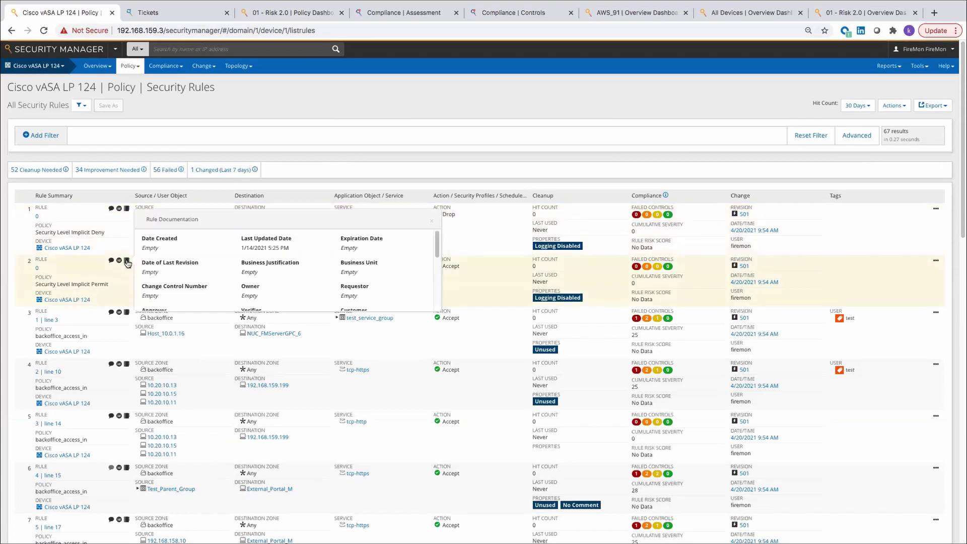
{"action": "left_click", "coordinate": [127, 312]}
{"action": "scroll", "coordinate": [226, 326], "scroll_direction": "down", "scroll_amount": 1}
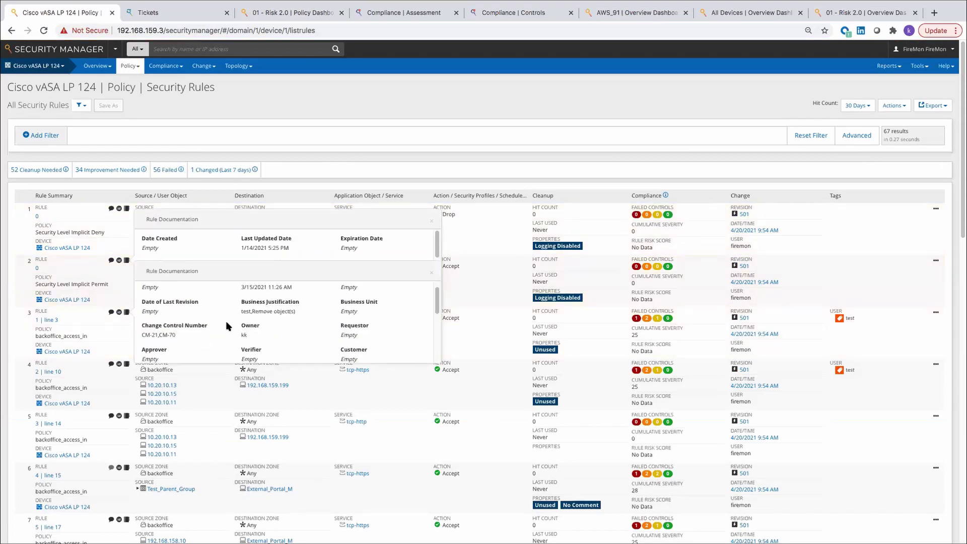
{"action": "scroll", "coordinate": [230, 328], "scroll_direction": "down", "scroll_amount": 1}
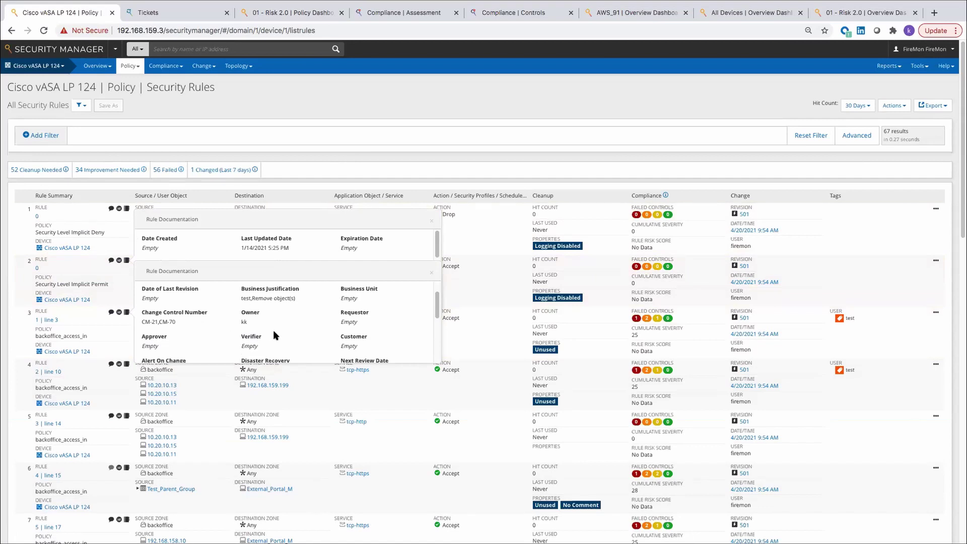
{"action": "left_click", "coordinate": [513, 316]}
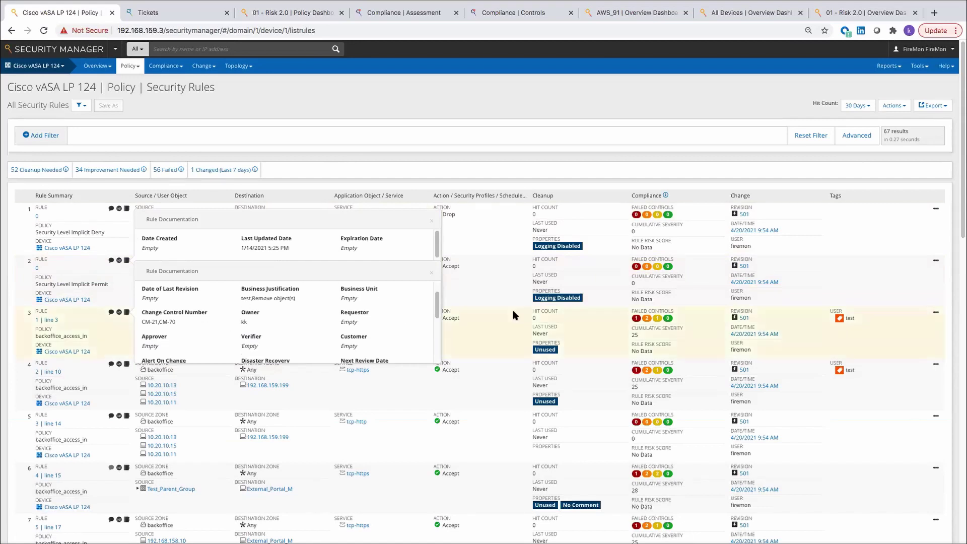
{"action": "left_click", "coordinate": [431, 221]}
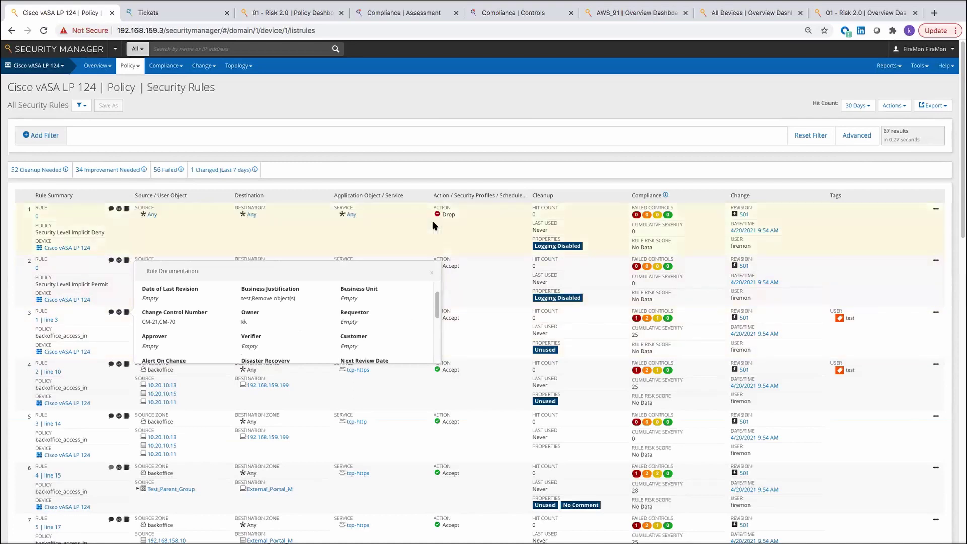
{"action": "left_click", "coordinate": [433, 276]}
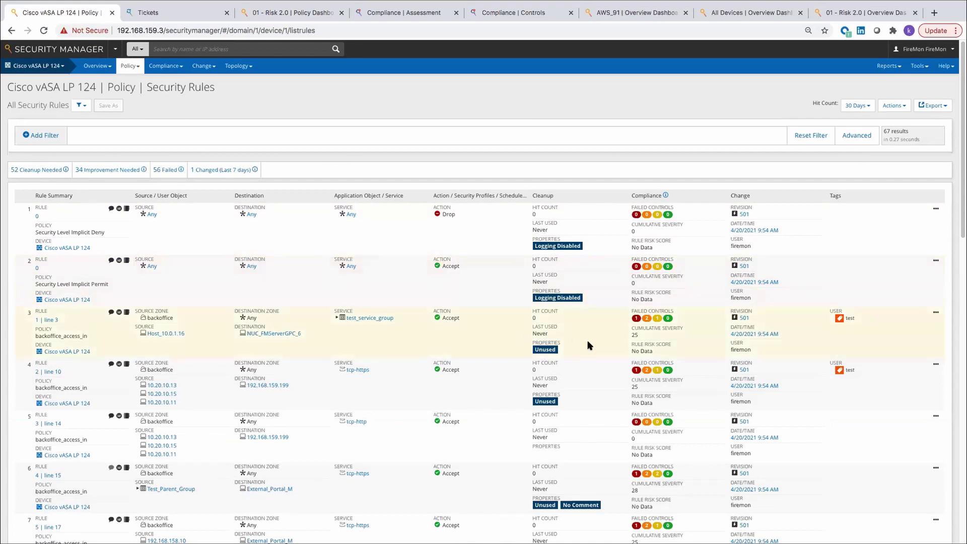
Open the critical control failures for the backoffice_access_in rule 6 at line 19
{"action": "scroll", "coordinate": [589, 343], "scroll_direction": "down", "scroll_amount": 2}
{"action": "scroll", "coordinate": [594, 346], "scroll_direction": "down", "scroll_amount": 4}
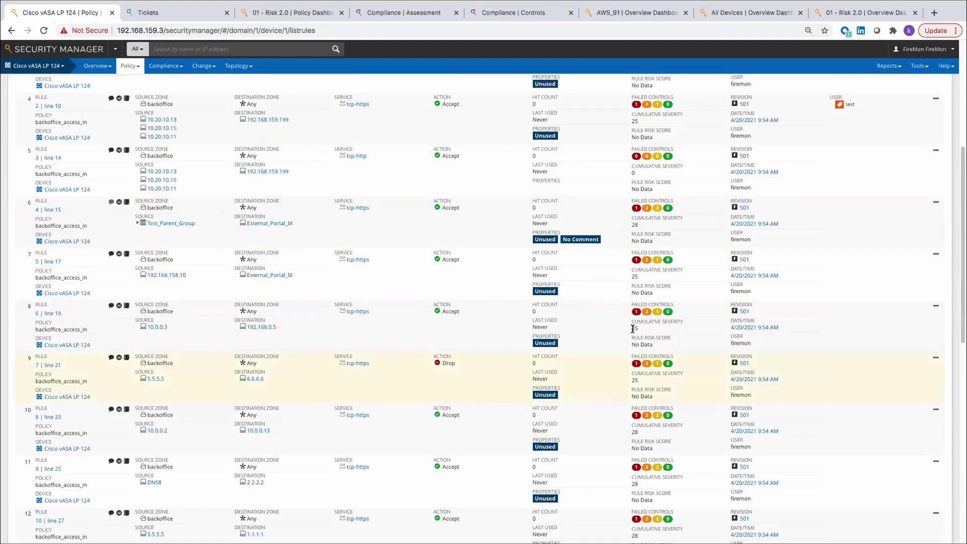
{"action": "left_click", "coordinate": [636, 314]}
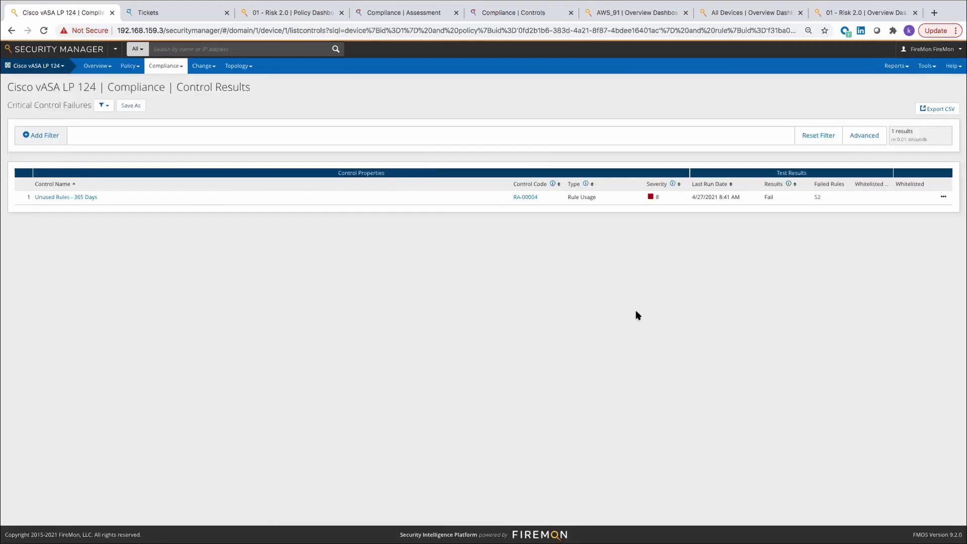
Return to the device's security rules and route the backoffice_access_in rule 4 at line 15 to Policy Optimizer
{"action": "left_click", "coordinate": [11, 31]}
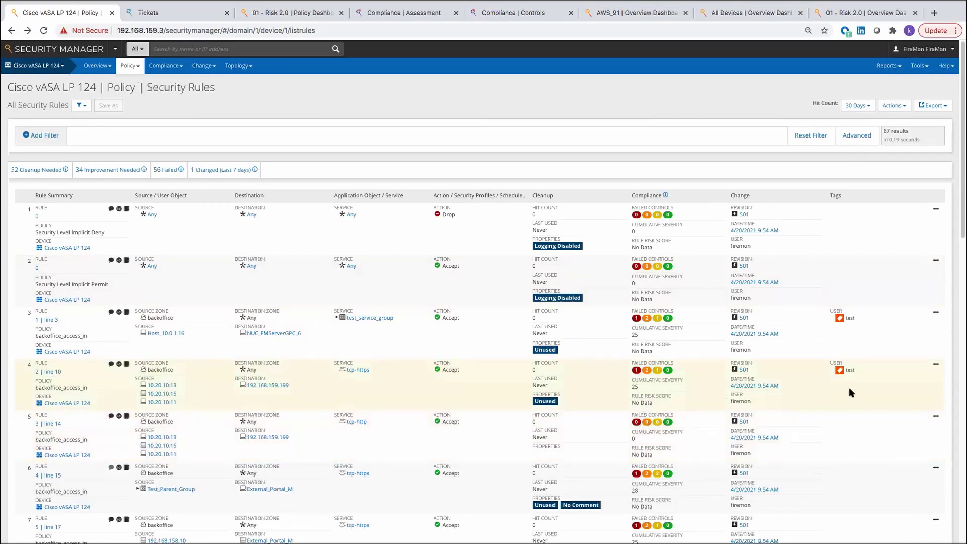
{"action": "scroll", "coordinate": [684, 491], "scroll_direction": "down", "scroll_amount": 2}
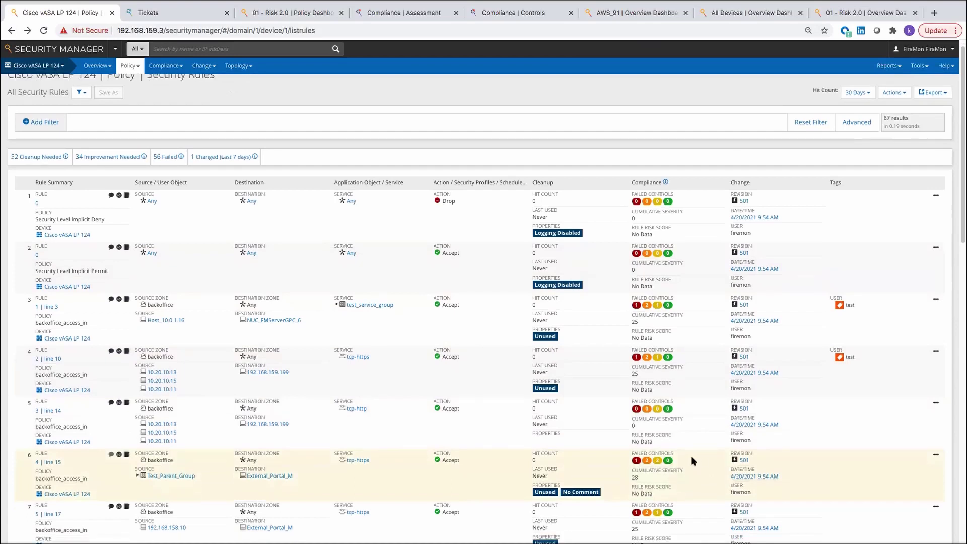
{"action": "left_click", "coordinate": [936, 454]}
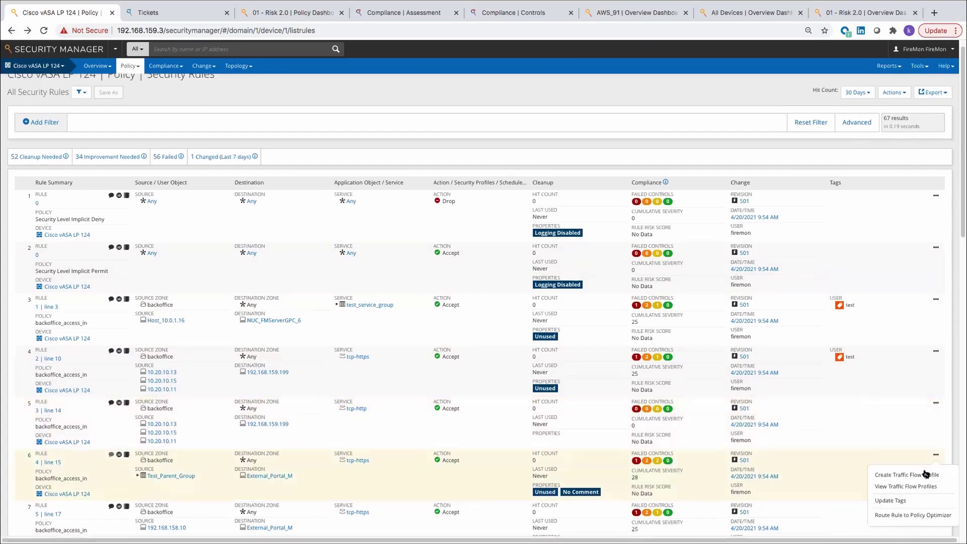
{"action": "left_click", "coordinate": [931, 515]}
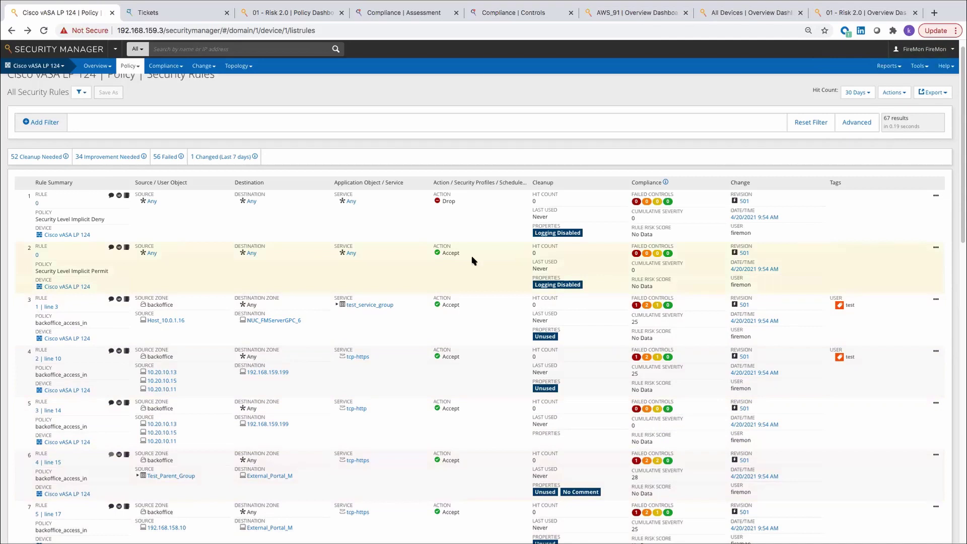
Apply the custom_5064 favorite filter to the security rules, view the available bulk actions, and return to the unfiltered list
{"action": "scroll", "coordinate": [473, 260], "scroll_direction": "down", "scroll_amount": 1}
{"action": "scroll", "coordinate": [403, 250], "scroll_direction": "up", "scroll_amount": 3}
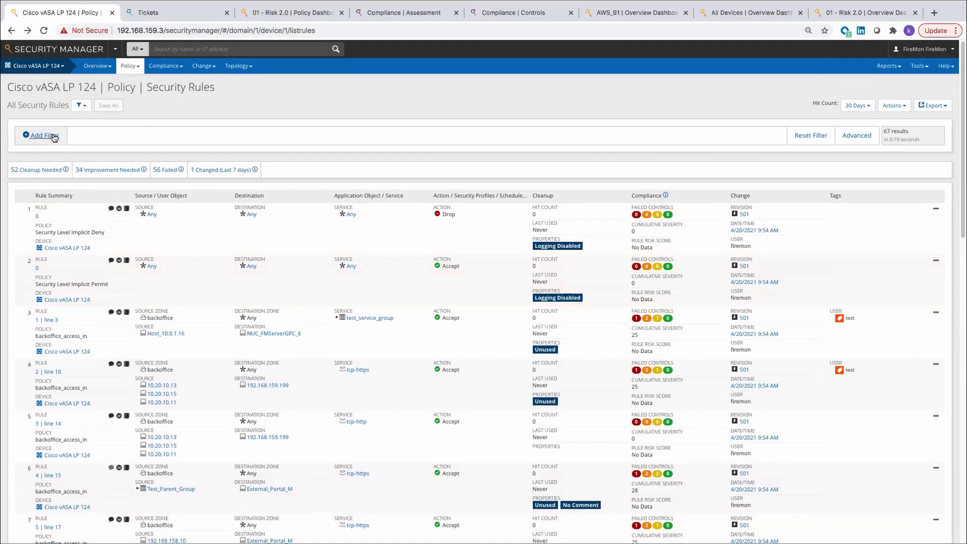
{"action": "left_click", "coordinate": [80, 106]}
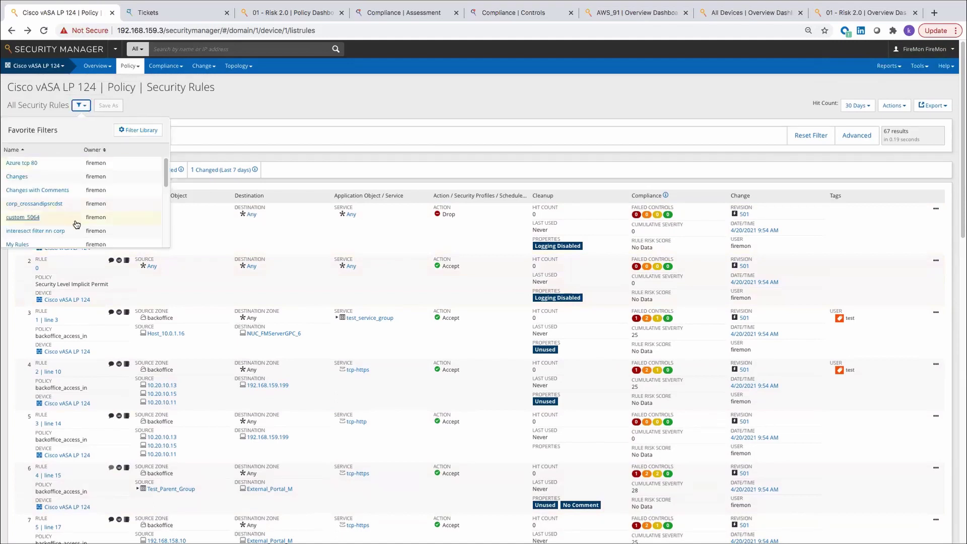
{"action": "left_click", "coordinate": [32, 218]}
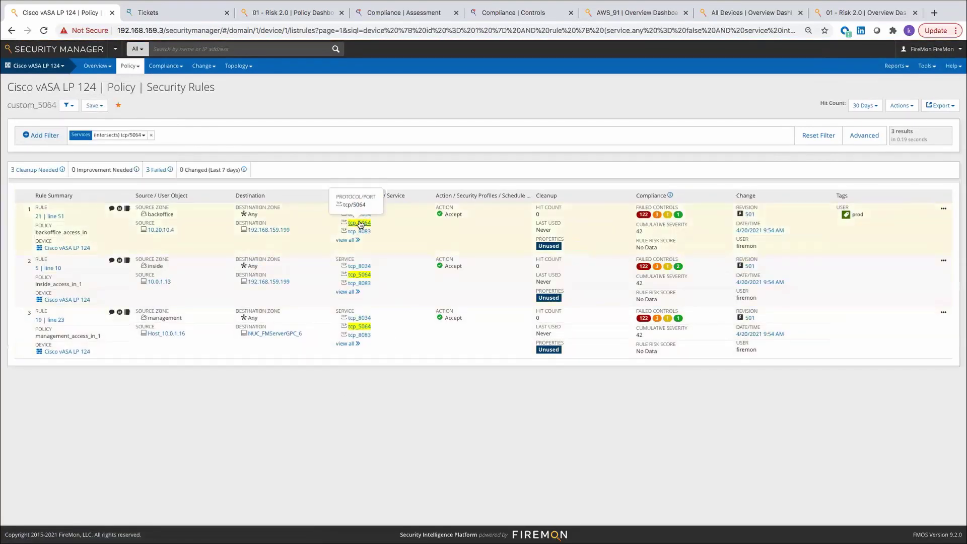
{"action": "left_click", "coordinate": [900, 107]}
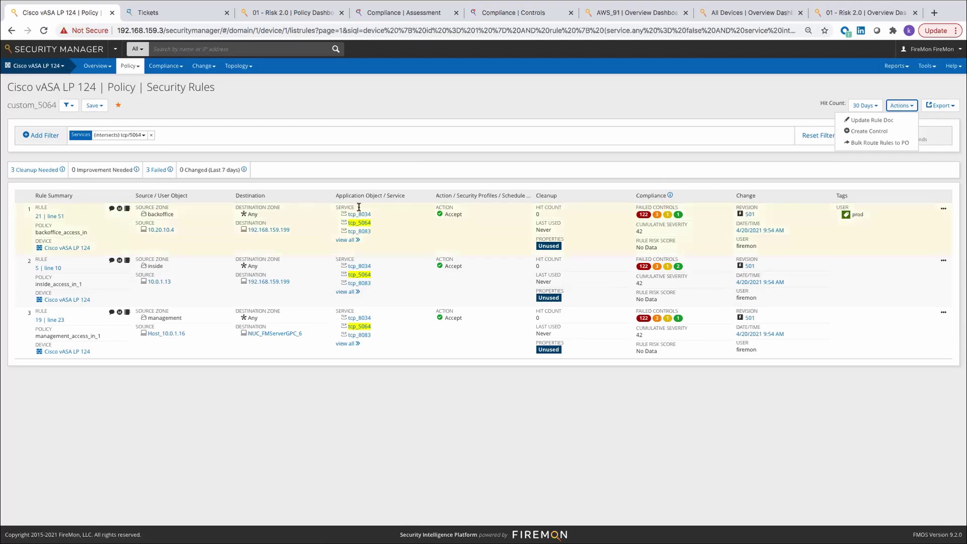
{"action": "left_click", "coordinate": [14, 30]}
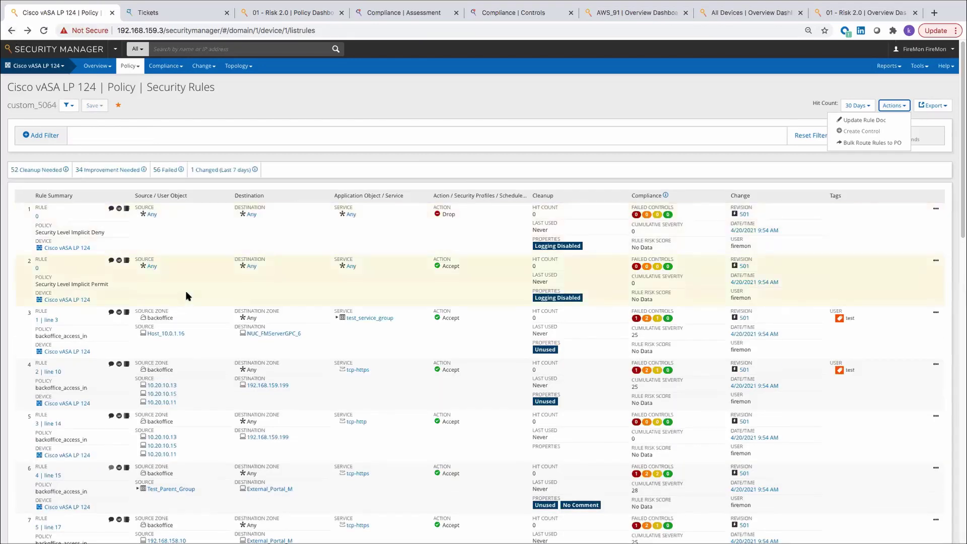
Switch to Policy Optimizer and open review PO-23 for rule 4 of the backoffice_access_in policy
{"action": "left_click", "coordinate": [62, 69]}
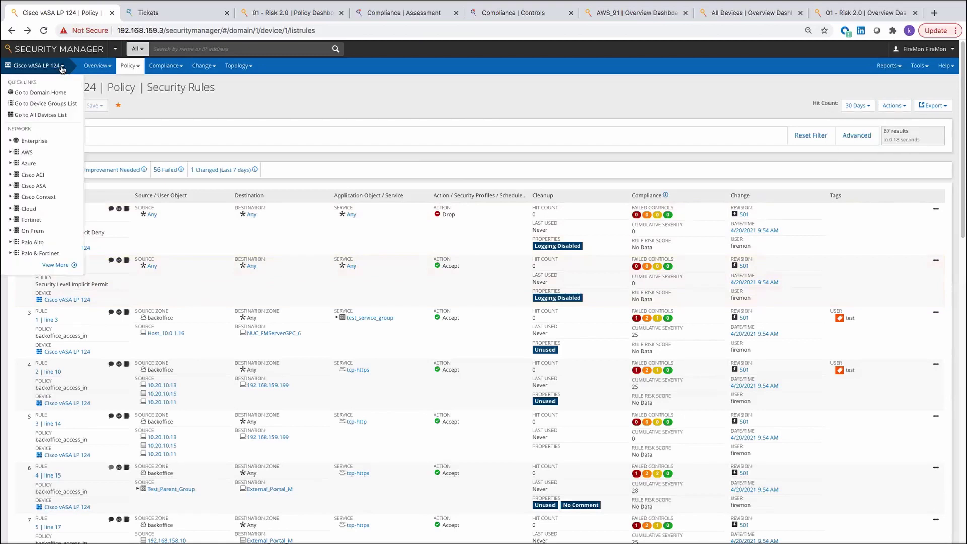
{"action": "left_click", "coordinate": [115, 50]}
{"action": "left_click", "coordinate": [101, 79]}
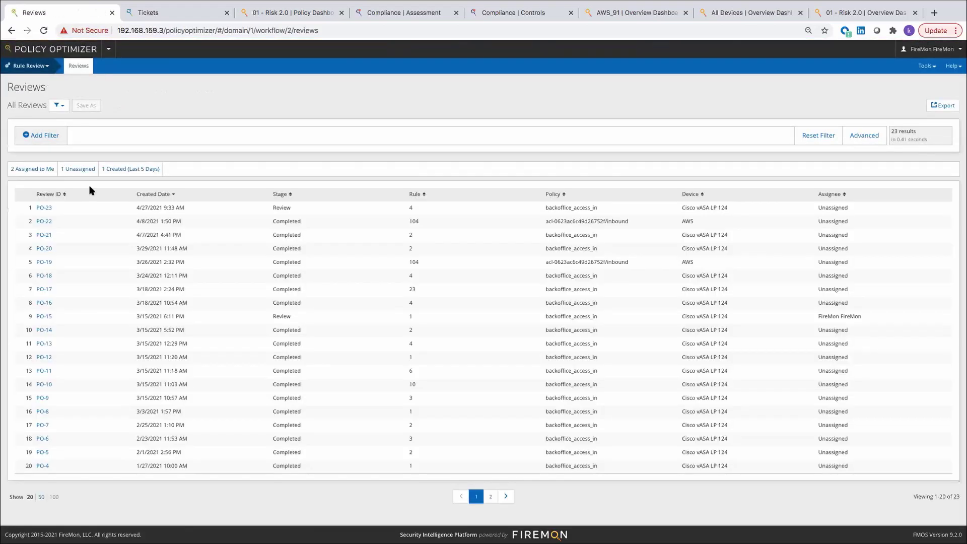
{"action": "left_click", "coordinate": [44, 207]}
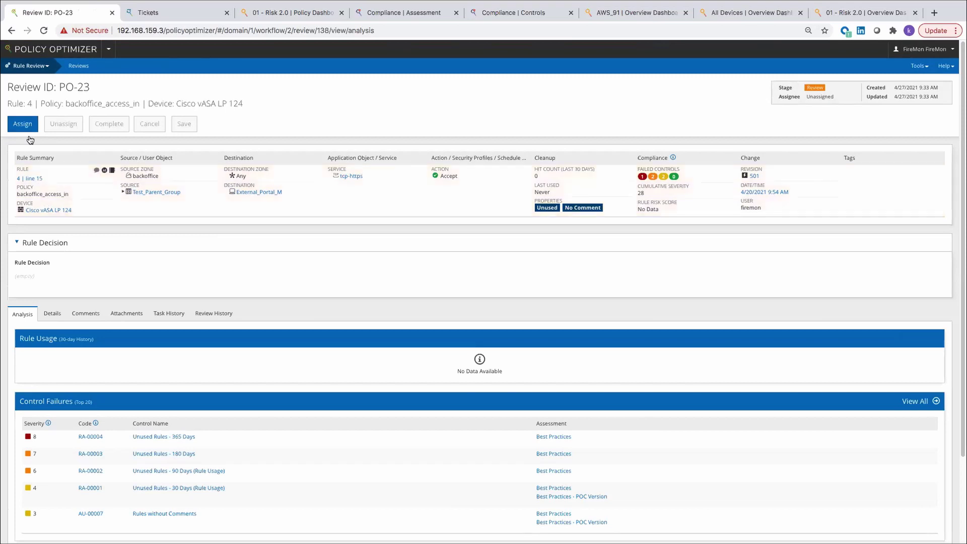
Assign the review to your own account and set its rule decision to Decertify
{"action": "left_click", "coordinate": [22, 123]}
{"action": "left_click", "coordinate": [38, 151]}
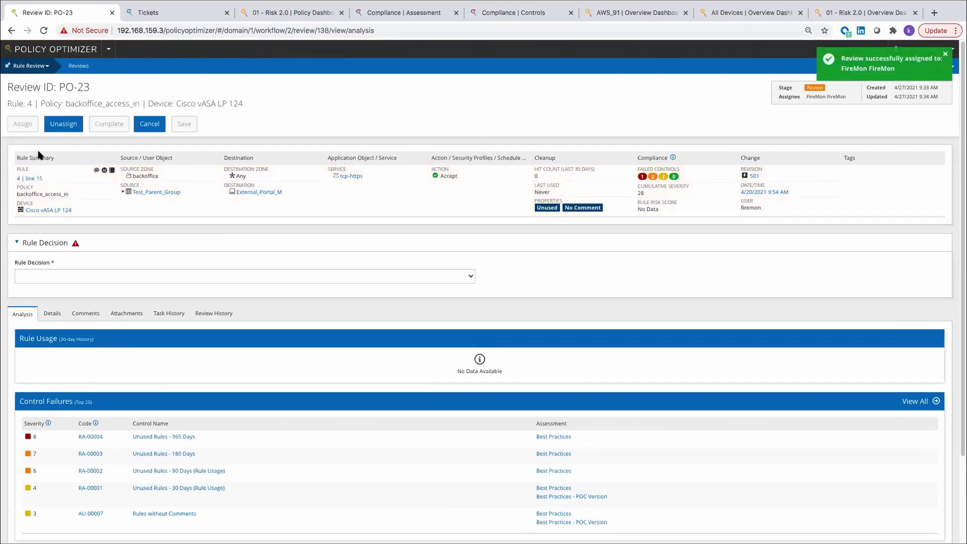
{"action": "left_click", "coordinate": [135, 278]}
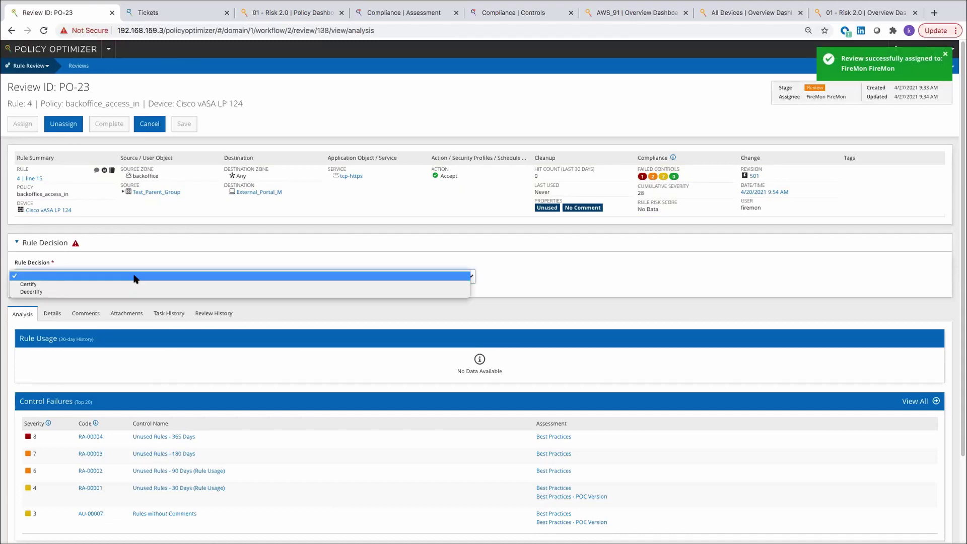
{"action": "left_click", "coordinate": [134, 284]}
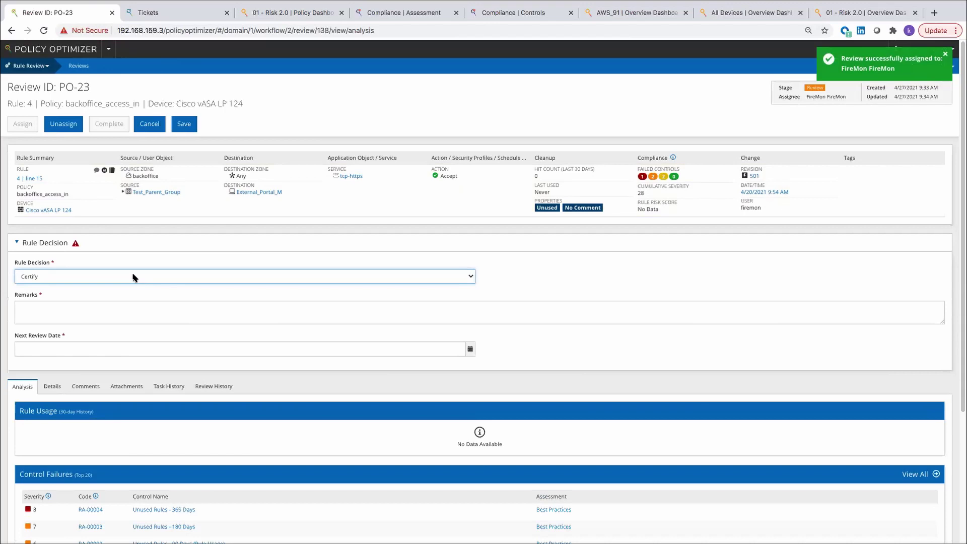
{"action": "left_click", "coordinate": [135, 278]}
{"action": "left_click", "coordinate": [135, 282]}
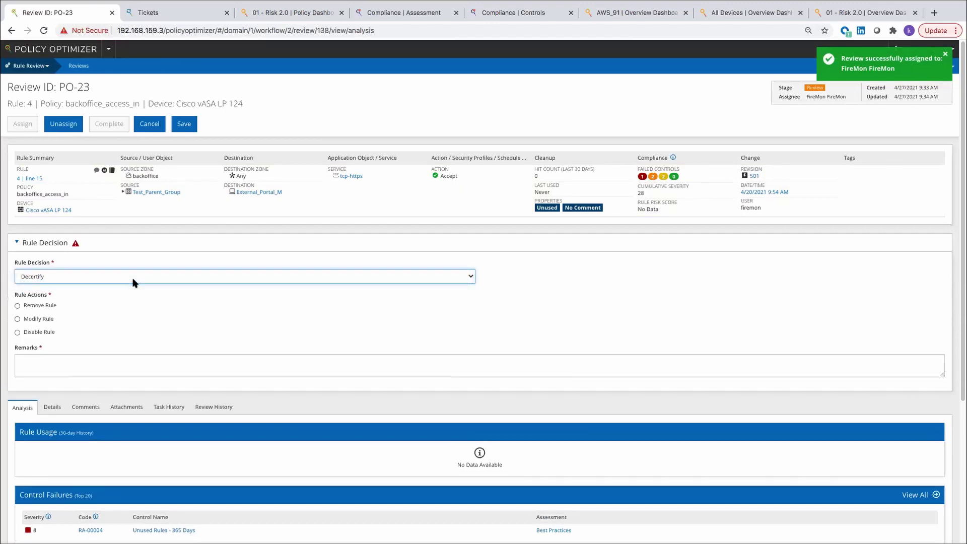
Choose Remove Rule with the option "Access is no longer needed" and enter "no needed" as the remarks
{"action": "left_click", "coordinate": [19, 307]}
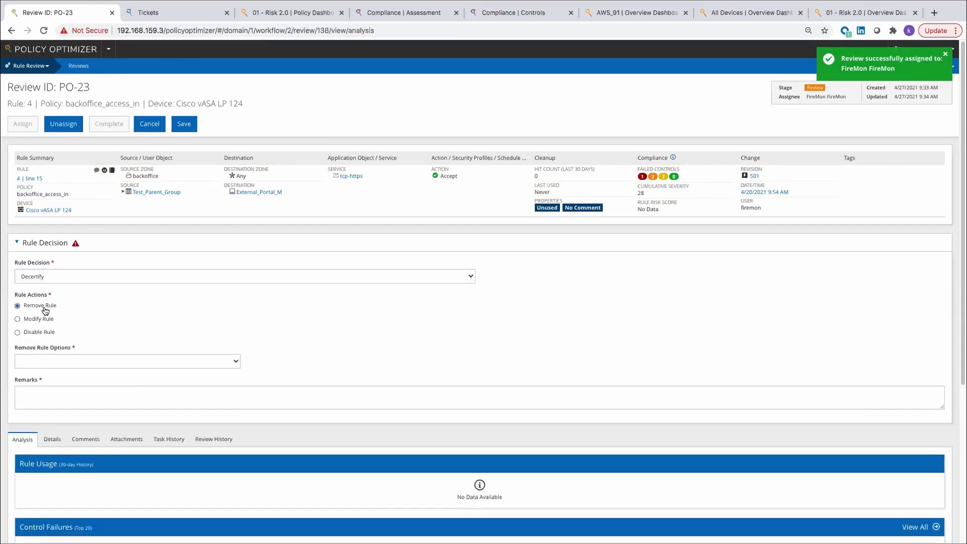
{"action": "left_click", "coordinate": [75, 361]}
{"action": "left_click", "coordinate": [109, 370]}
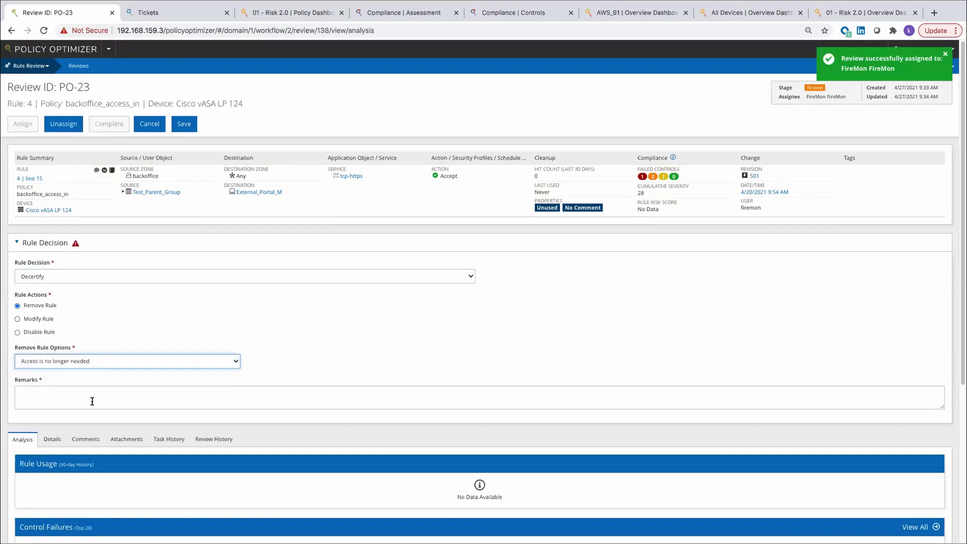
{"action": "left_click", "coordinate": [92, 402]}
{"action": "type", "text": "no r"}
{"action": "key", "text": "BackSpace"}
{"action": "type", "text": "needed"}
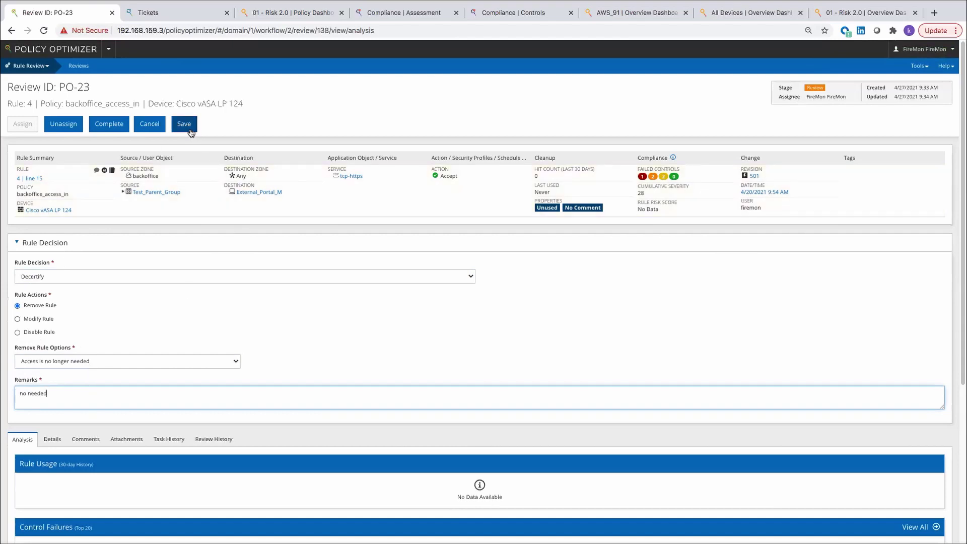
Save and complete review PO-23, and look over its recorded decision and control failures
{"action": "left_click", "coordinate": [190, 130]}
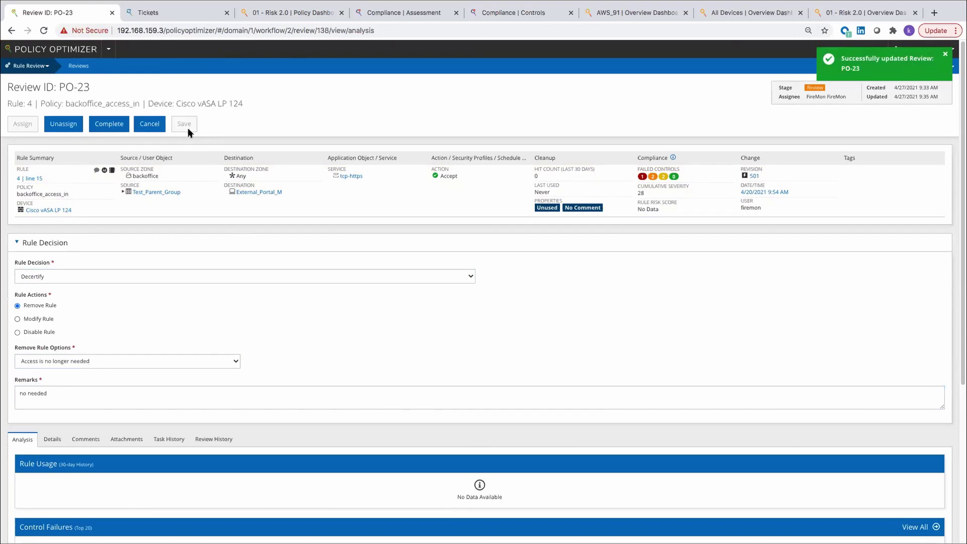
{"action": "left_click", "coordinate": [110, 125]}
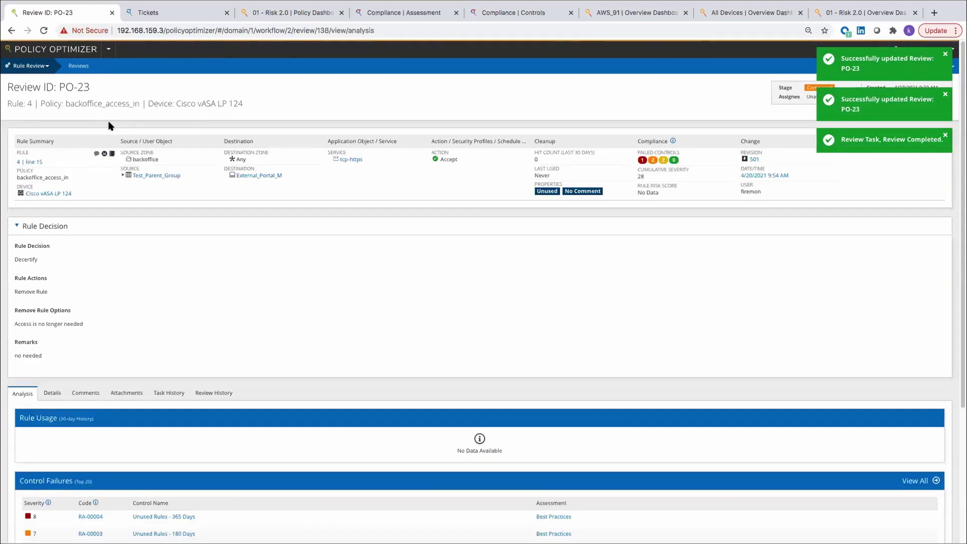
{"action": "left_click", "coordinate": [109, 51]}
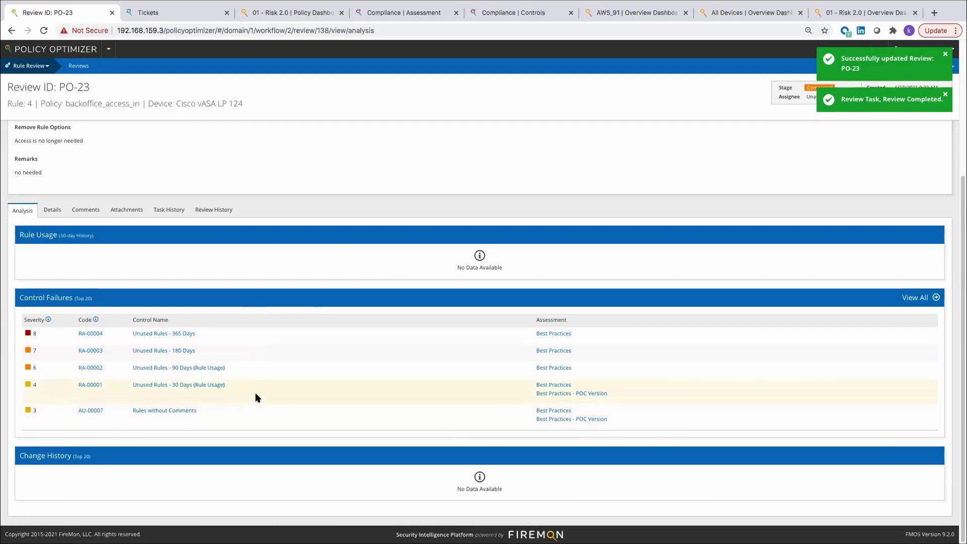
{"action": "scroll", "coordinate": [253, 391], "scroll_direction": "up", "scroll_amount": 4}
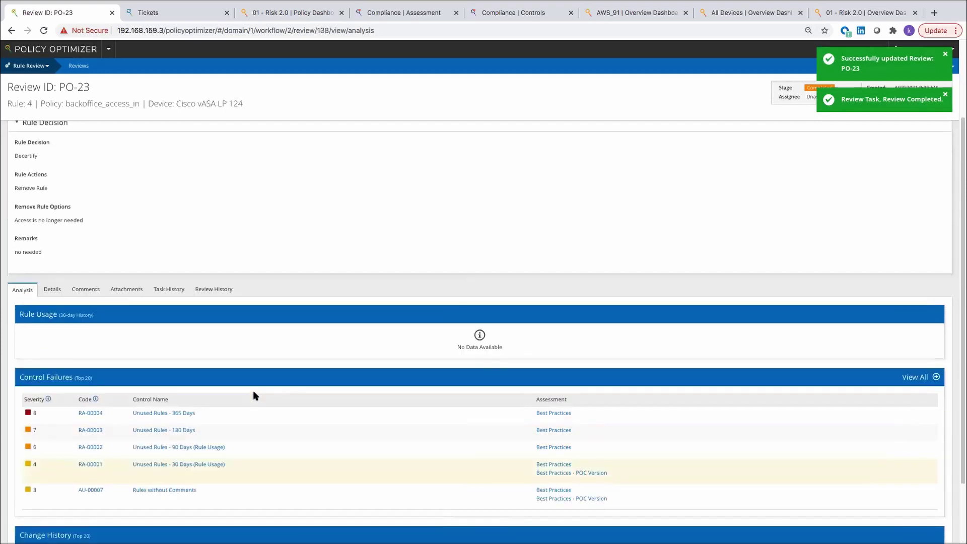
Switch to Policy Planner and proceed past the browser's certificate warning to its user dashboard
{"action": "left_click", "coordinate": [47, 66]}
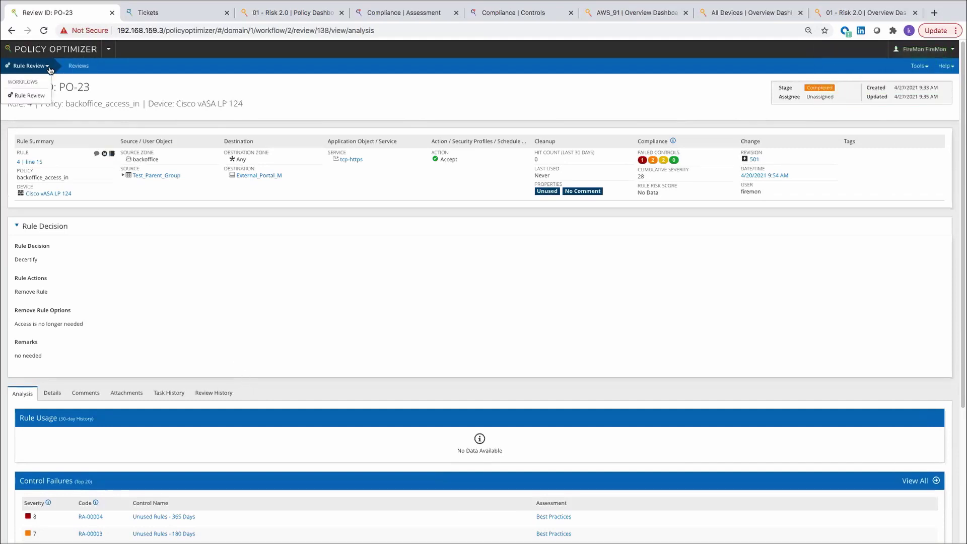
{"action": "left_click", "coordinate": [108, 49]}
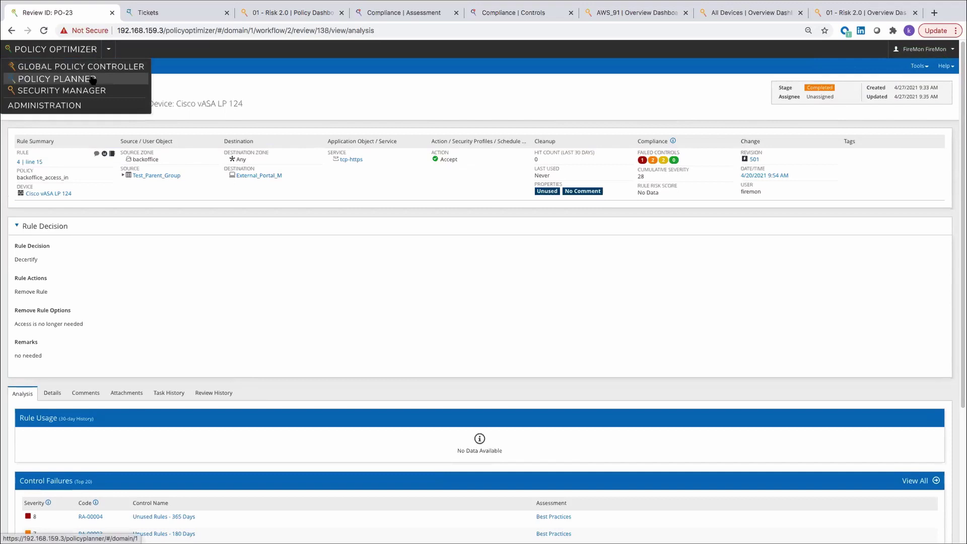
{"action": "left_click", "coordinate": [93, 80]}
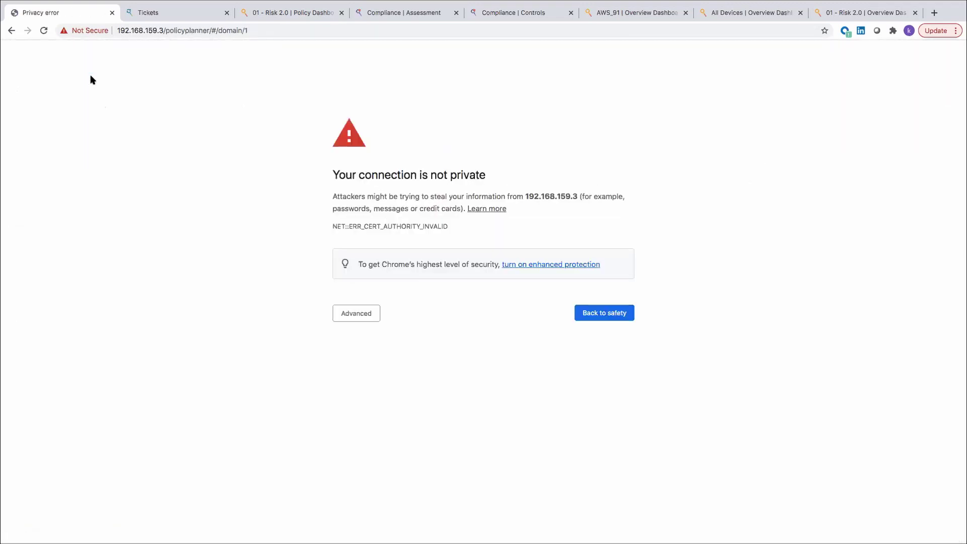
{"action": "left_click", "coordinate": [371, 316]}
{"action": "left_click", "coordinate": [395, 391]}
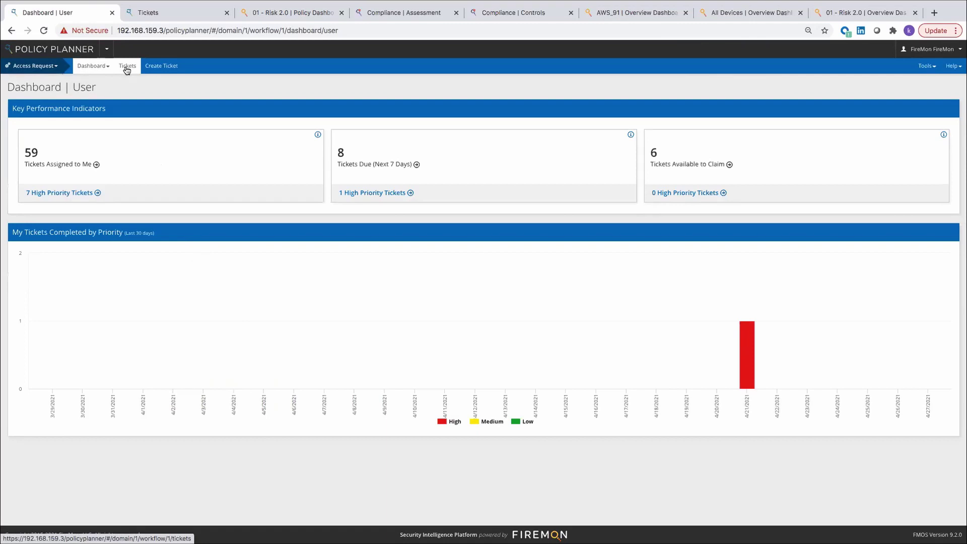
Filter the Access Request tickets with the Cisco favorite filter and open ticket CM-91, "cisco asa match"
{"action": "left_click", "coordinate": [57, 69]}
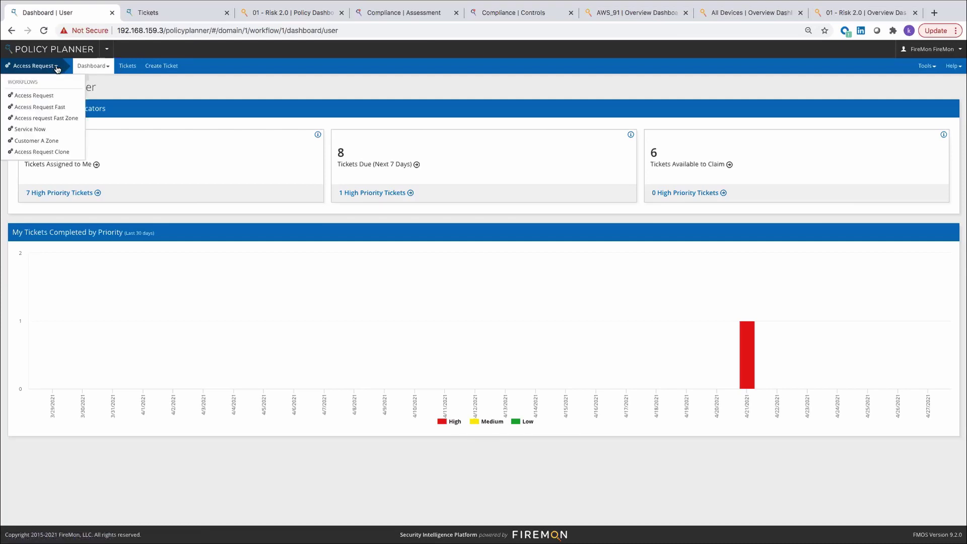
{"action": "left_click", "coordinate": [122, 68]}
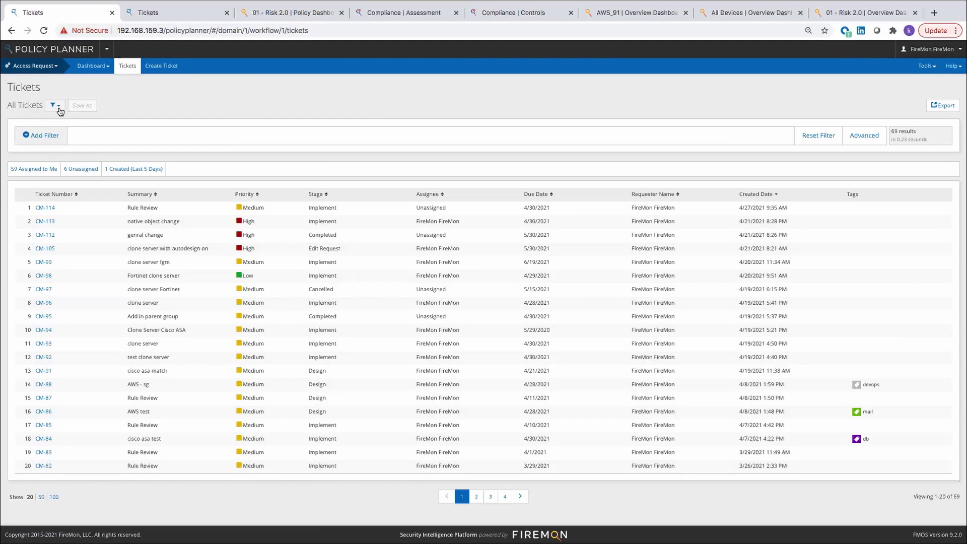
{"action": "left_click", "coordinate": [57, 106]}
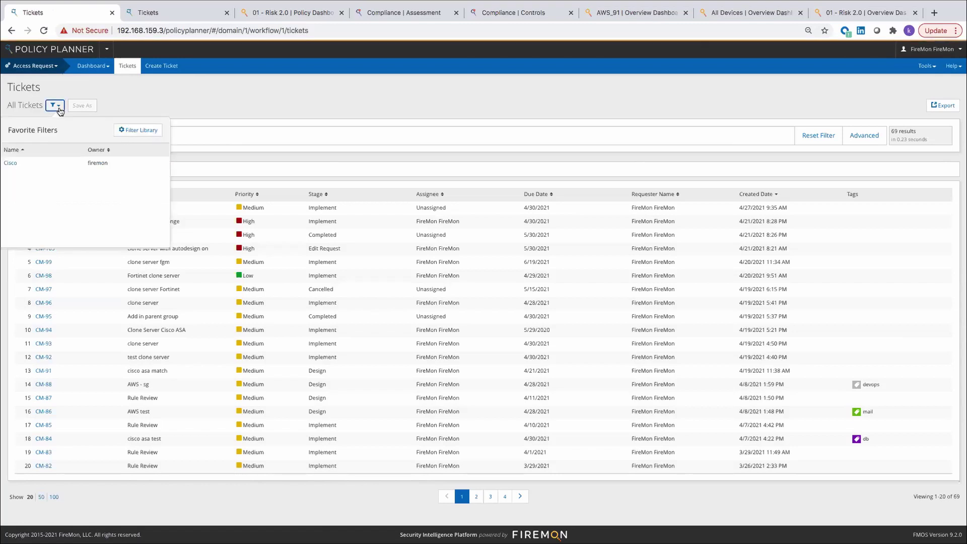
{"action": "left_click", "coordinate": [10, 164]}
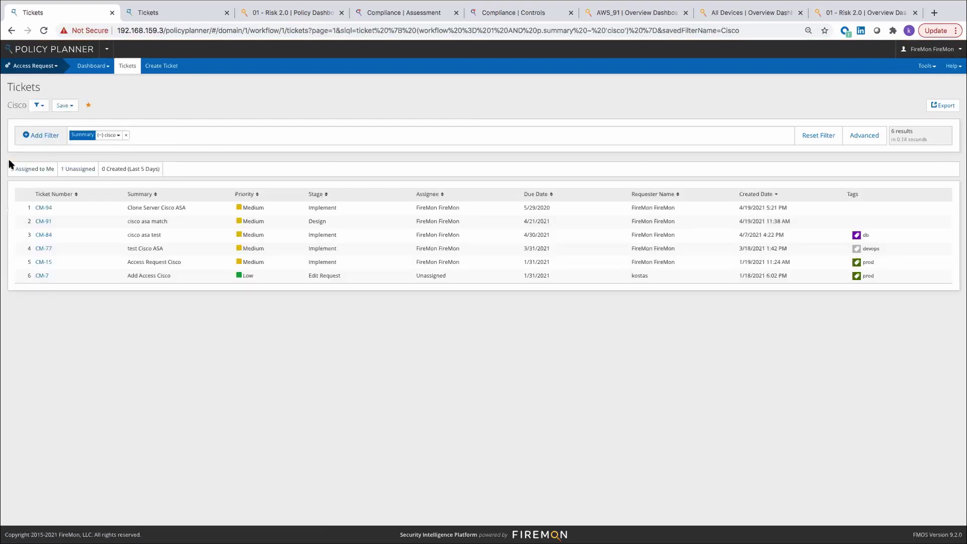
{"action": "left_click", "coordinate": [43, 222]}
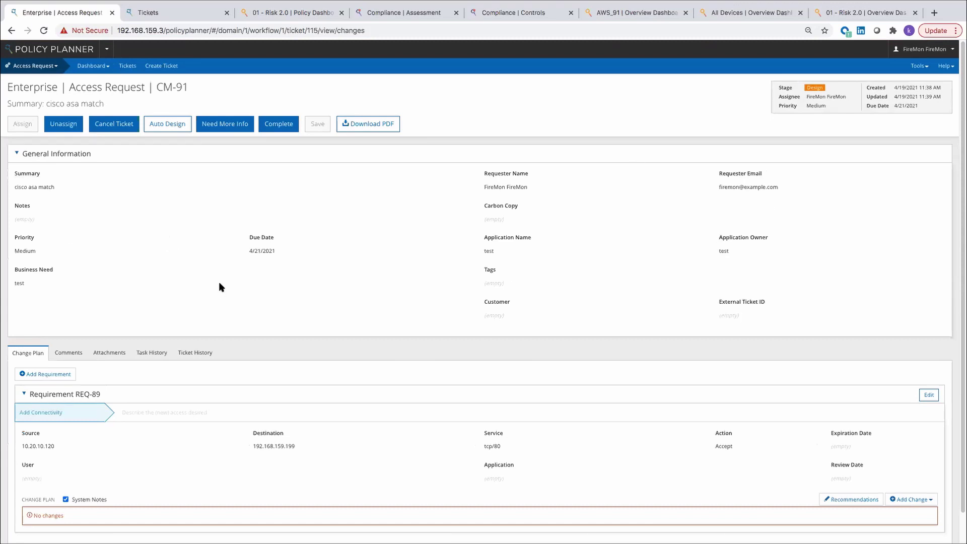
Get recommendations for requirement REQ-89 on Cisco vASA LP 124, select creating a new rule below the referenced rule, and show its explanation
{"action": "scroll", "coordinate": [220, 287], "scroll_direction": "down", "scroll_amount": 1}
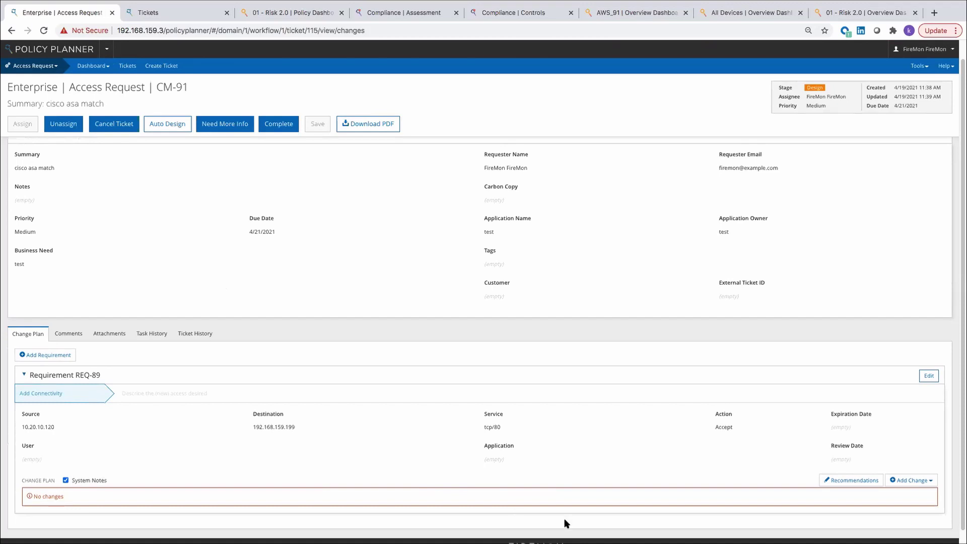
{"action": "left_click", "coordinate": [829, 480]}
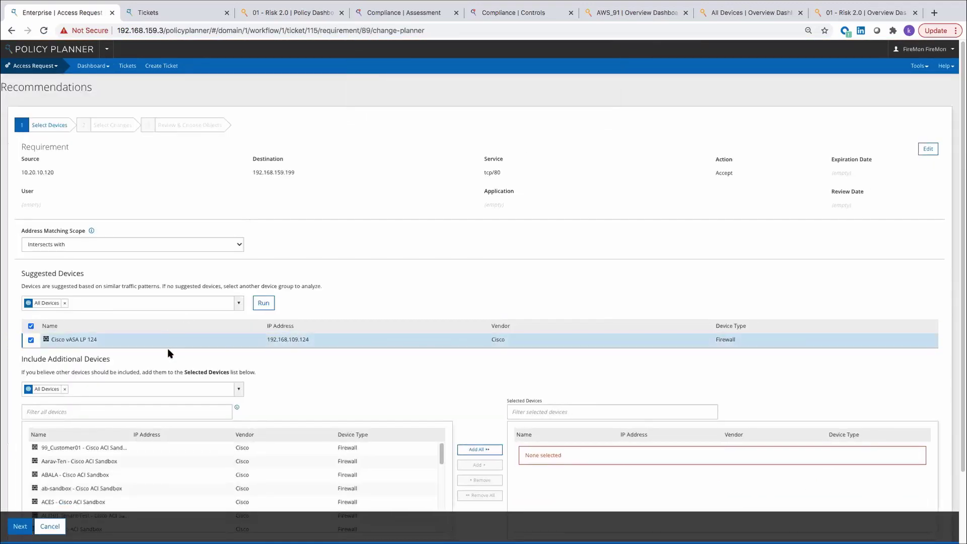
{"action": "left_click", "coordinate": [20, 526]}
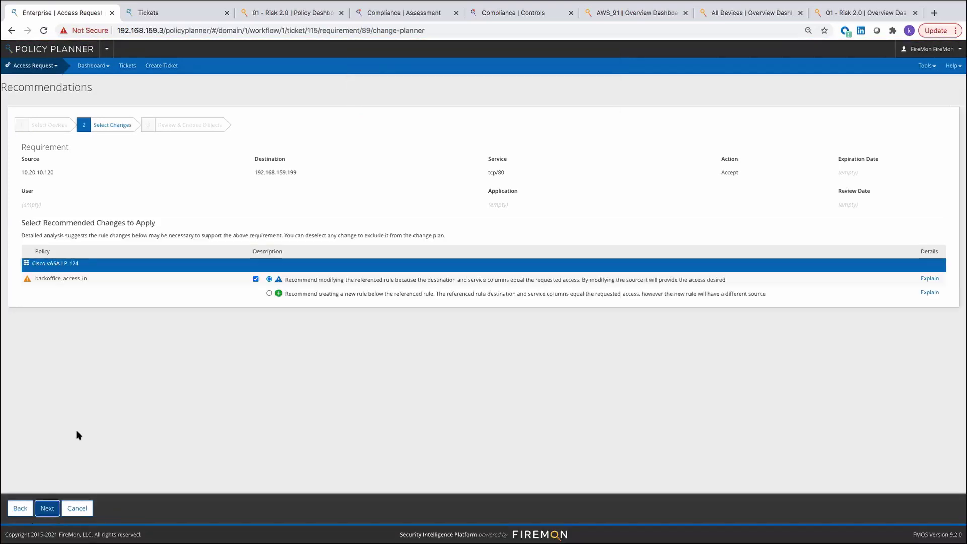
{"action": "left_click", "coordinate": [269, 293]}
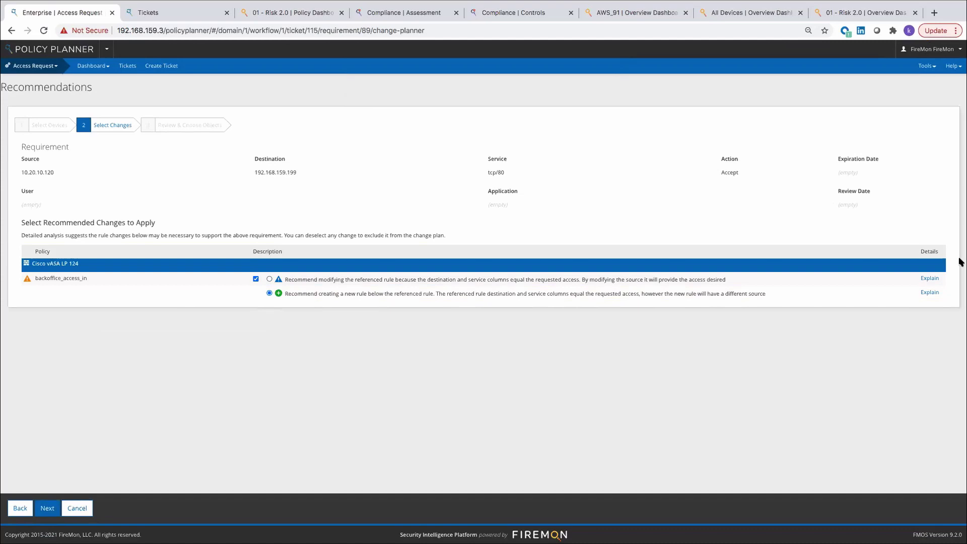
{"action": "left_click", "coordinate": [929, 292]}
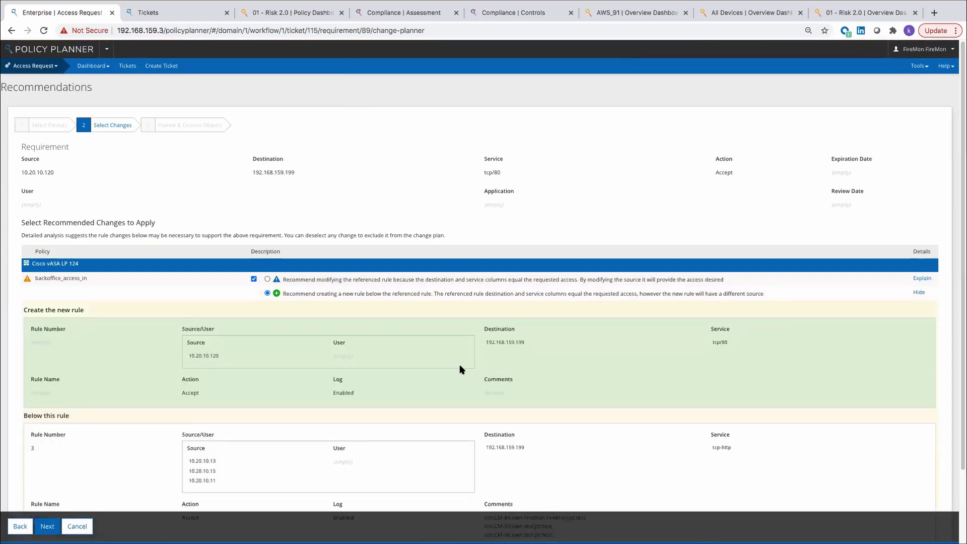
Resolve the new rule's destination to the 192.168.159.199 object and its service to tcp-http, and finish the recommendation
{"action": "left_click", "coordinate": [48, 526]}
{"action": "scroll", "coordinate": [233, 489], "scroll_direction": "down", "scroll_amount": 2}
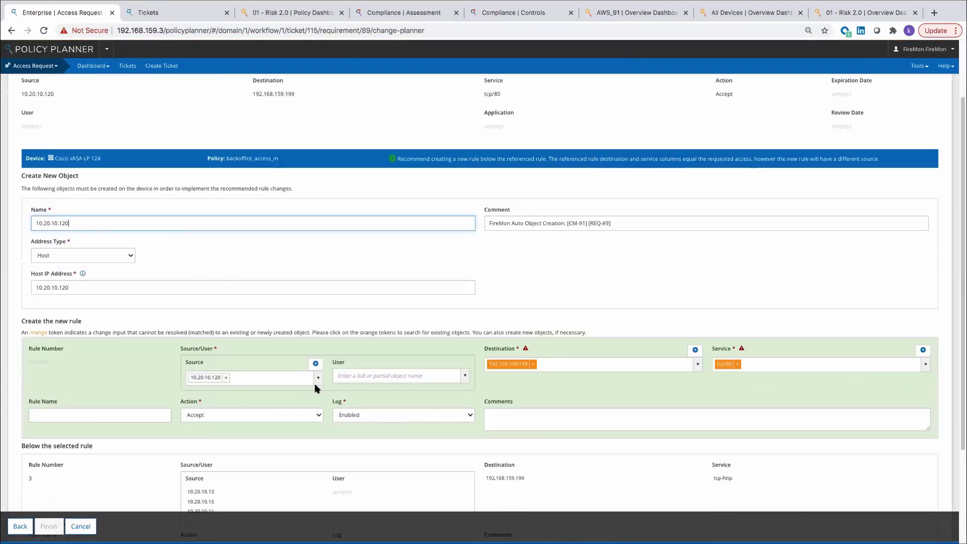
{"action": "left_click", "coordinate": [511, 364]}
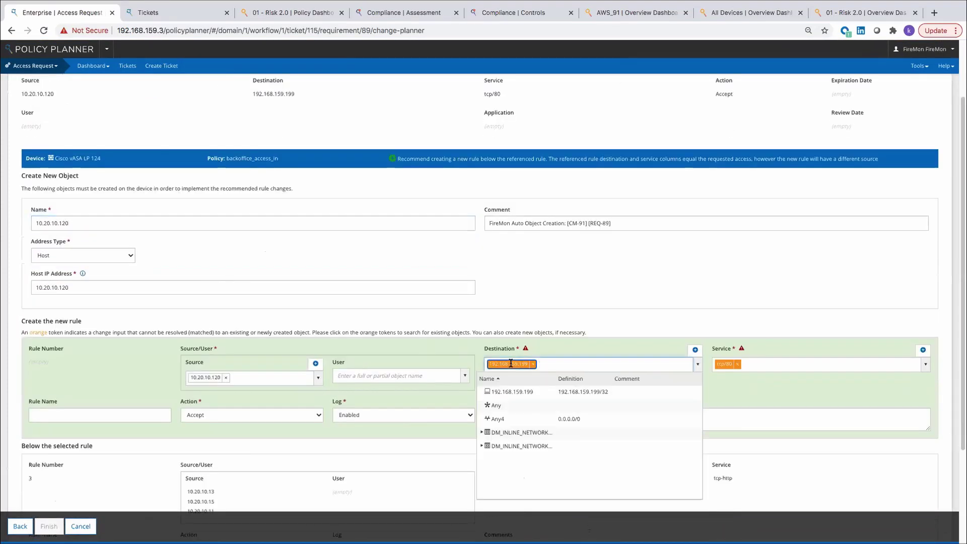
{"action": "left_click", "coordinate": [512, 392]}
{"action": "left_click", "coordinate": [722, 364]}
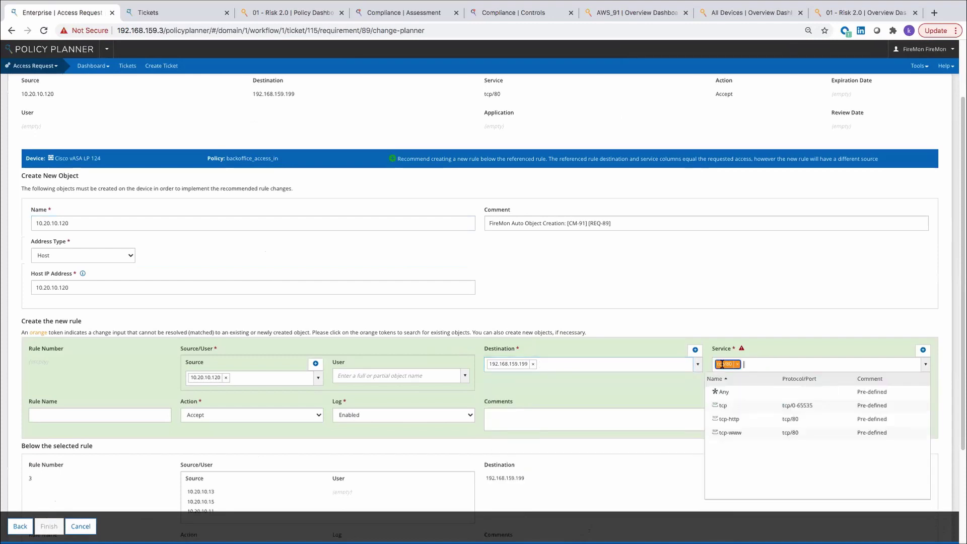
{"action": "left_click", "coordinate": [743, 423]}
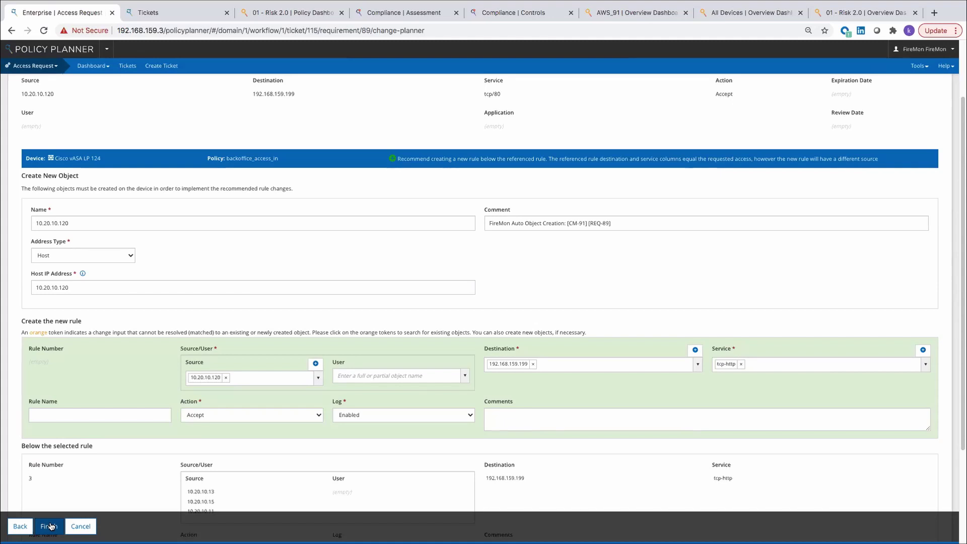
{"action": "left_click", "coordinate": [50, 526]}
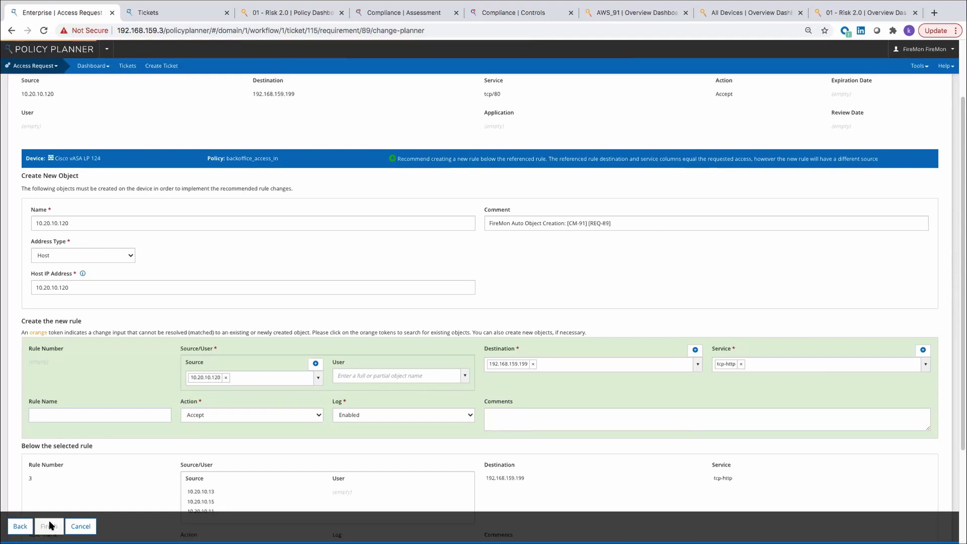
Complete the design stage of ticket CM-91 and assign its review to the logged-in account
{"action": "scroll", "coordinate": [84, 503], "scroll_direction": "down", "scroll_amount": 2}
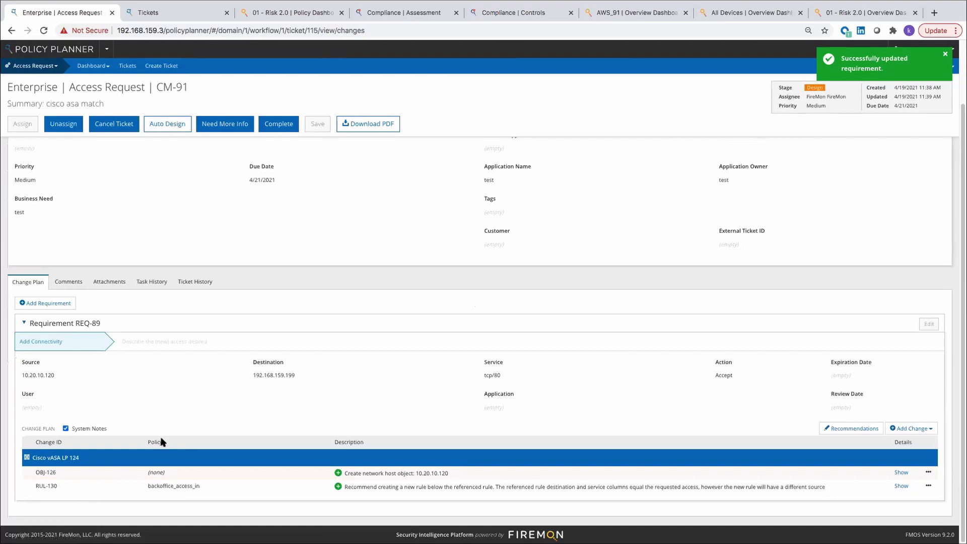
{"action": "left_click", "coordinate": [278, 124]}
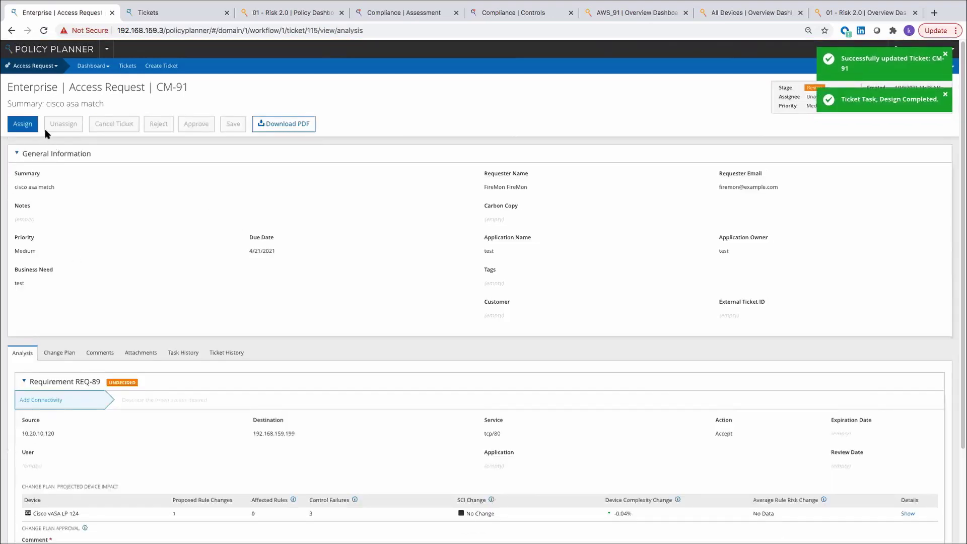
{"action": "left_click", "coordinate": [25, 126]}
{"action": "left_click", "coordinate": [31, 152]}
Approve requirement REQ-89 with the comment "ok" and approve the ticket's review
{"action": "scroll", "coordinate": [201, 317], "scroll_direction": "down", "scroll_amount": 3}
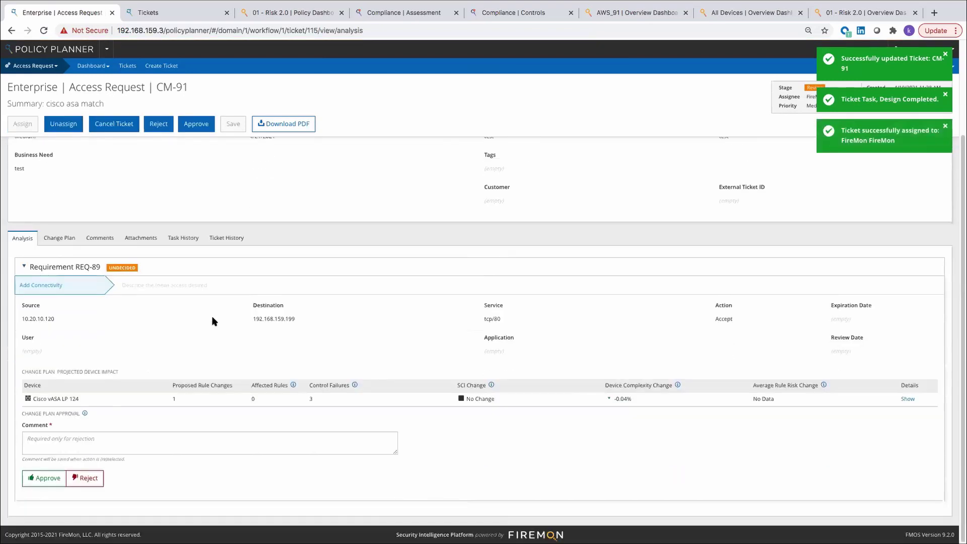
{"action": "left_click", "coordinate": [111, 446]}
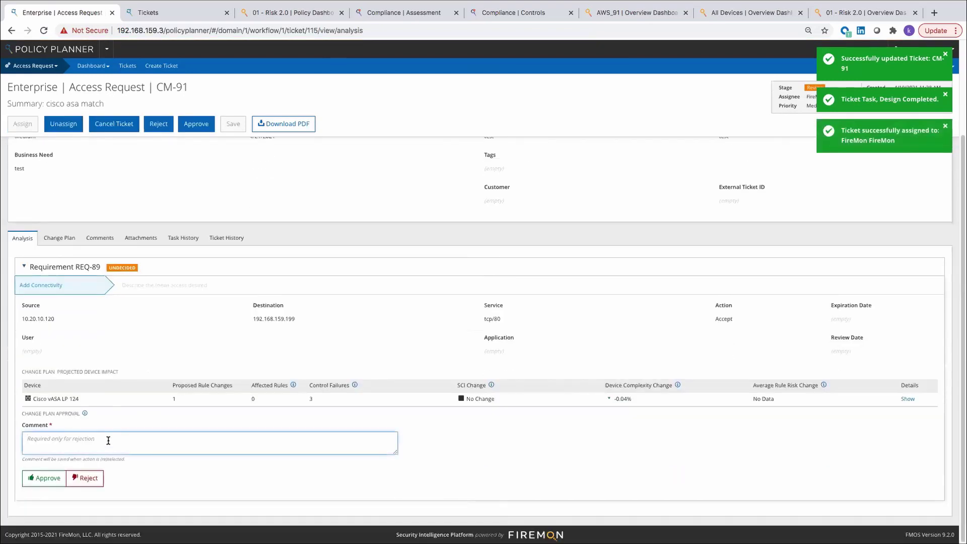
{"action": "type", "text": "ok"}
{"action": "left_click", "coordinate": [40, 477]}
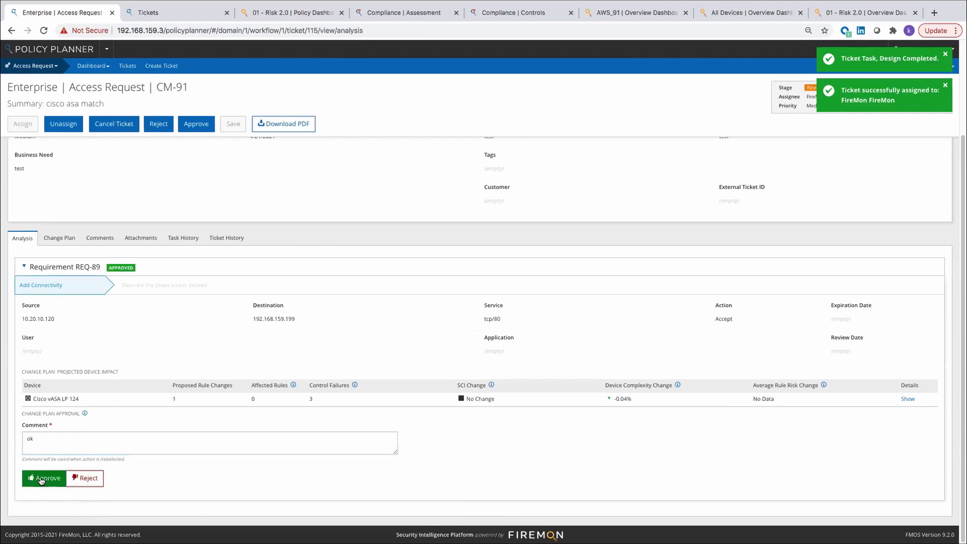
{"action": "left_click", "coordinate": [196, 126]}
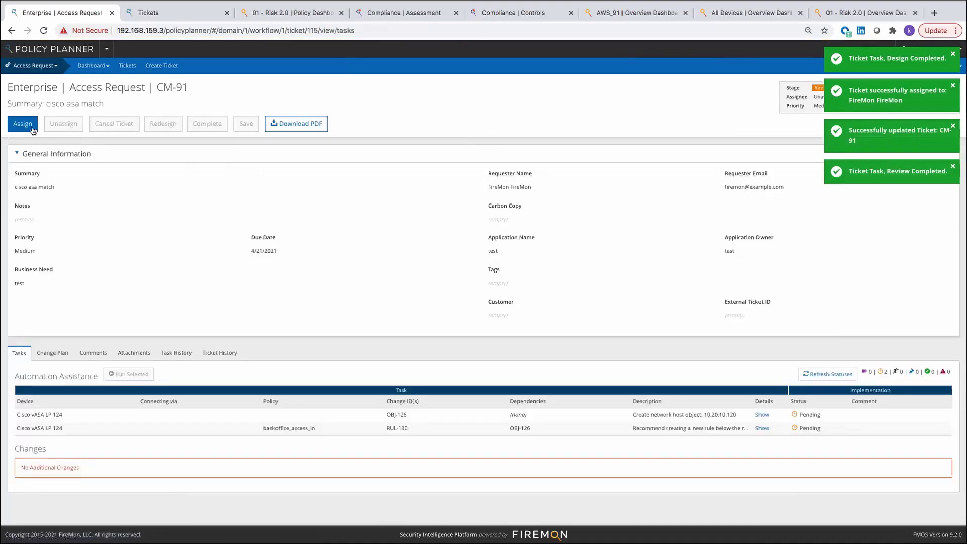
Assign the implementation to the logged-in account, run both Cisco vASA LP 124 automation tasks, and refresh their statuses
{"action": "left_click", "coordinate": [22, 124]}
{"action": "left_click", "coordinate": [44, 153]}
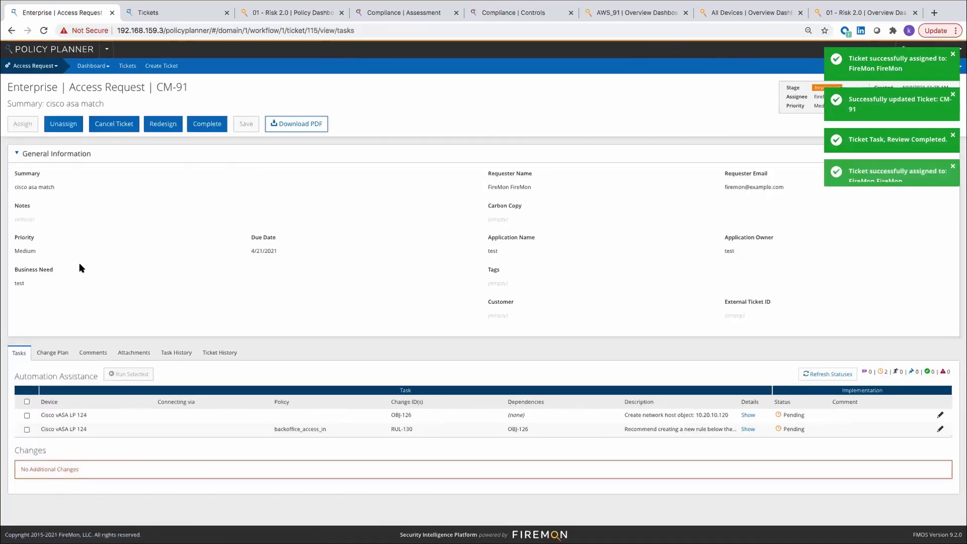
{"action": "left_click", "coordinate": [27, 401]}
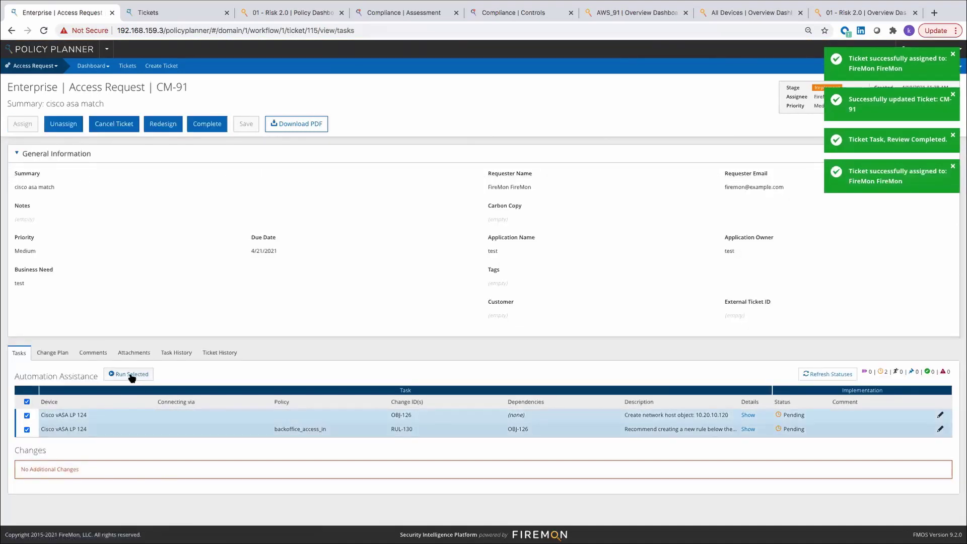
{"action": "left_click", "coordinate": [131, 375]}
{"action": "left_click", "coordinate": [811, 374]}
{"action": "left_click", "coordinate": [839, 374]}
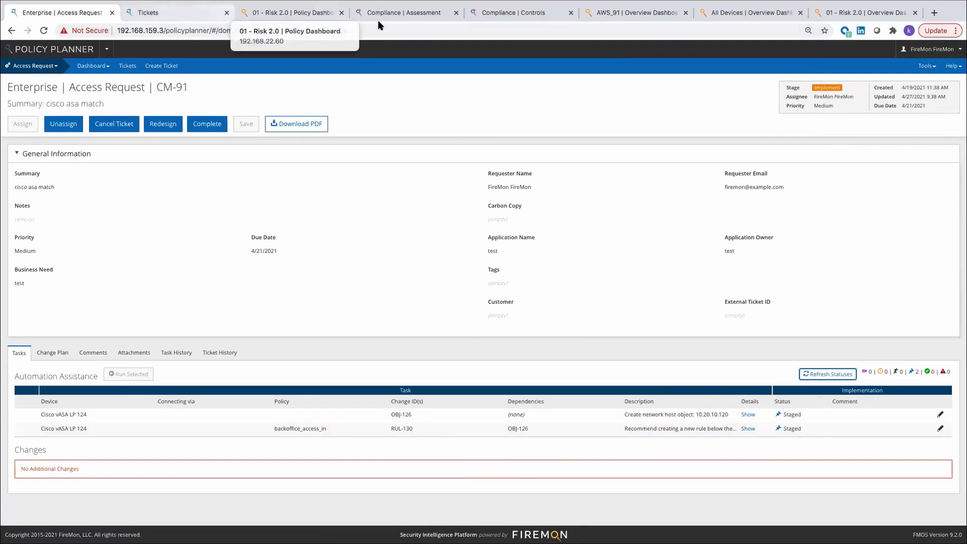
Switch to Security Manager's Reports Library and look through the analysis, change, compliance, health check and usage reports
{"action": "left_click", "coordinate": [409, 15]}
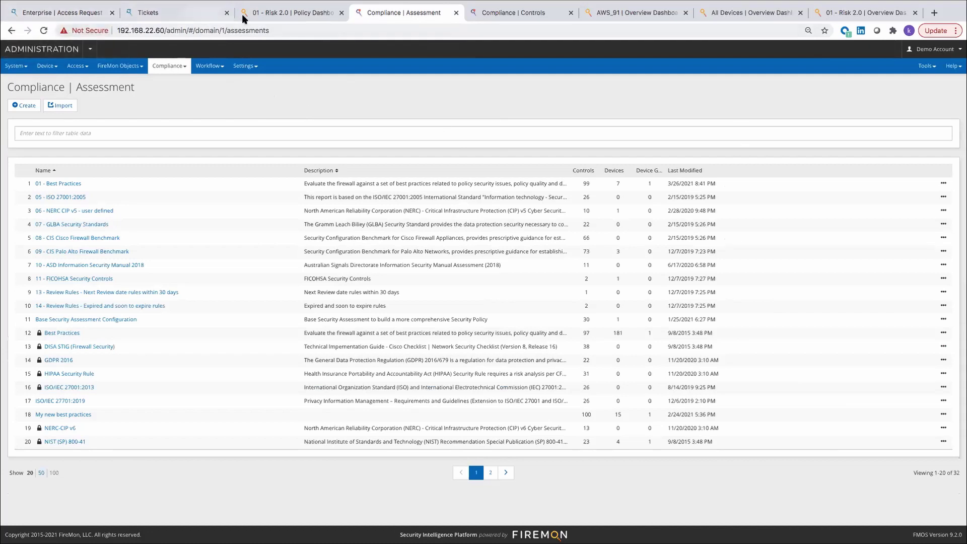
{"action": "left_click", "coordinate": [297, 14]}
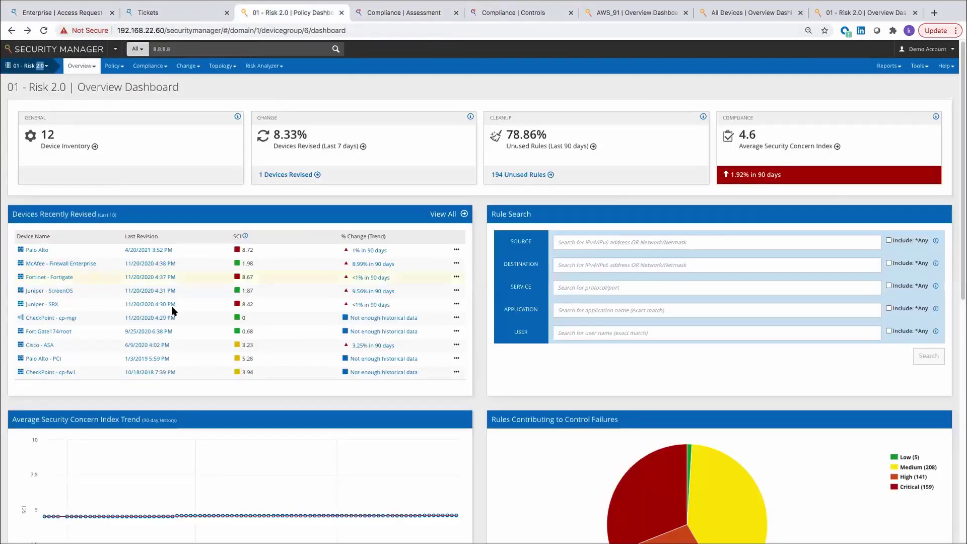
{"action": "left_click", "coordinate": [888, 66]}
{"action": "left_click", "coordinate": [893, 83]}
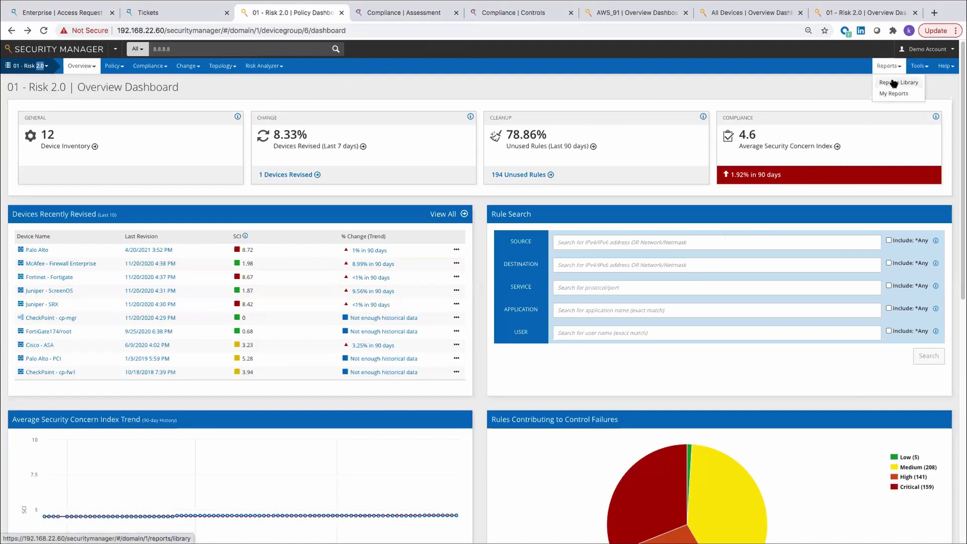
{"action": "left_click", "coordinate": [892, 83]}
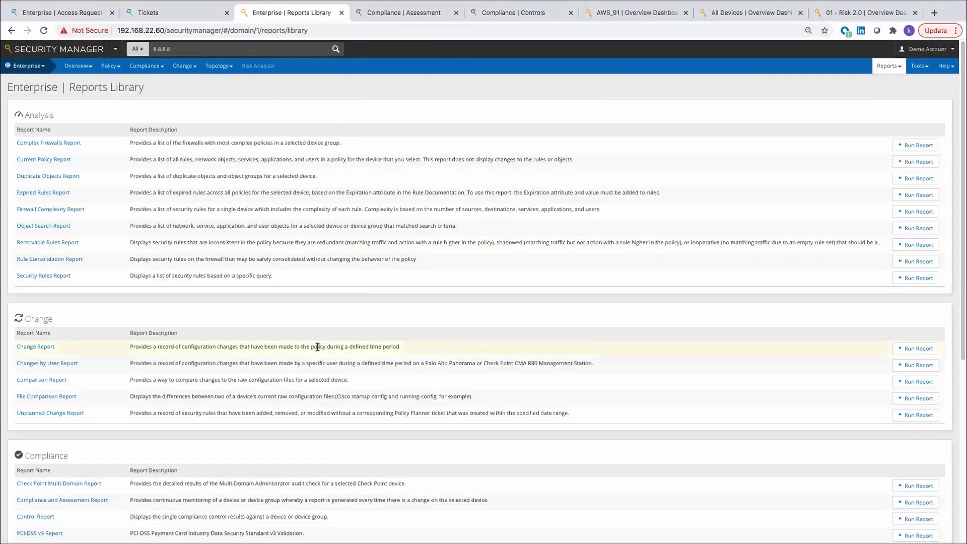
{"action": "scroll", "coordinate": [323, 344], "scroll_direction": "down", "scroll_amount": 1}
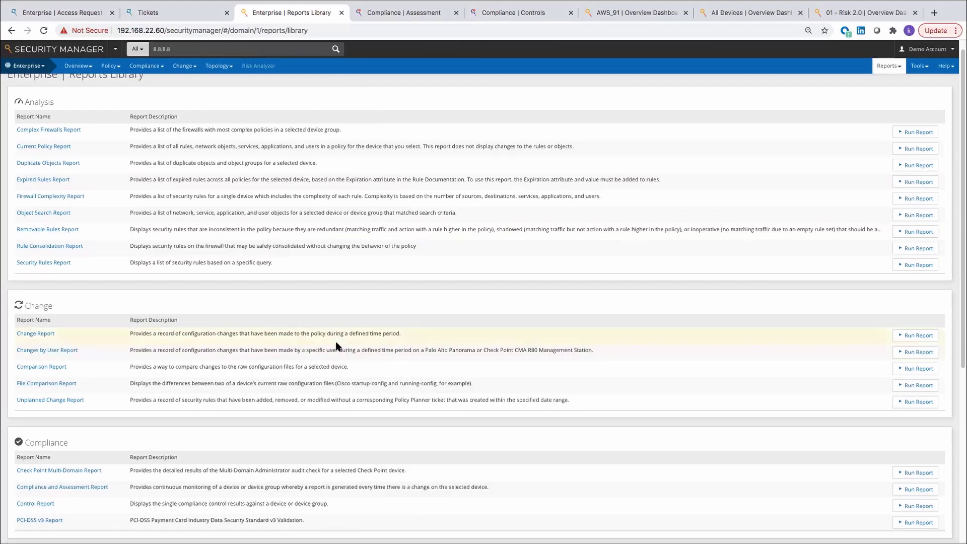
{"action": "scroll", "coordinate": [338, 343], "scroll_direction": "down", "scroll_amount": 1}
{"action": "scroll", "coordinate": [344, 342], "scroll_direction": "down", "scroll_amount": 3}
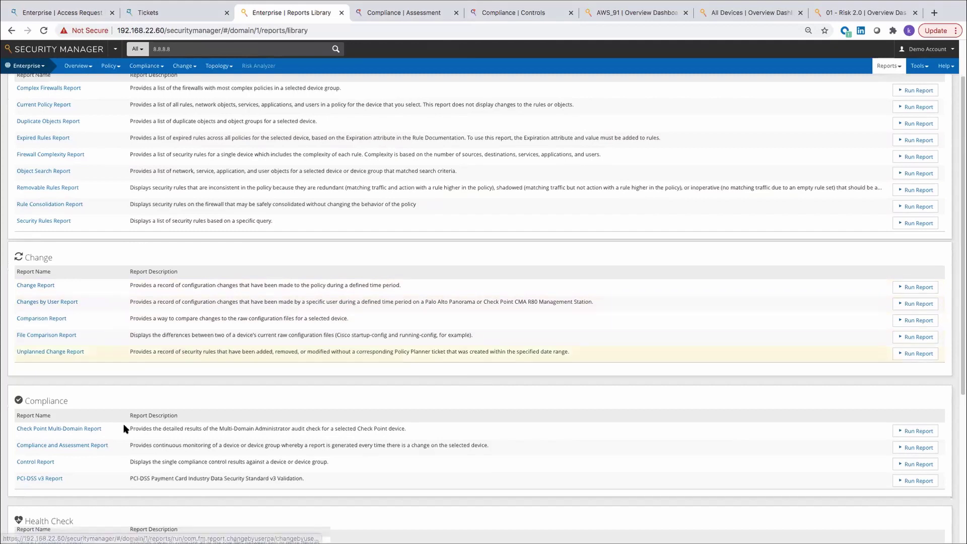
{"action": "scroll", "coordinate": [130, 426], "scroll_direction": "down", "scroll_amount": 10}
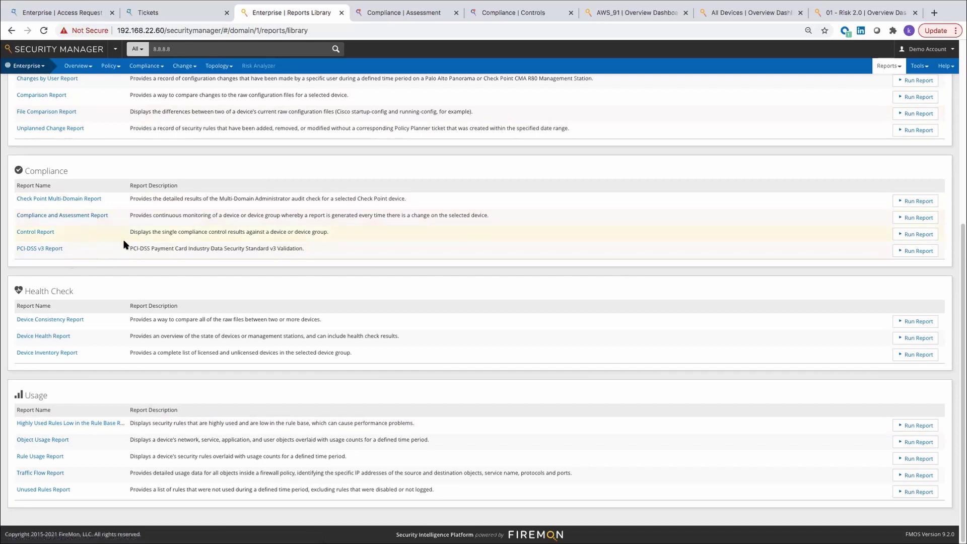
{"action": "scroll", "coordinate": [115, 243], "scroll_direction": "up", "scroll_amount": 1}
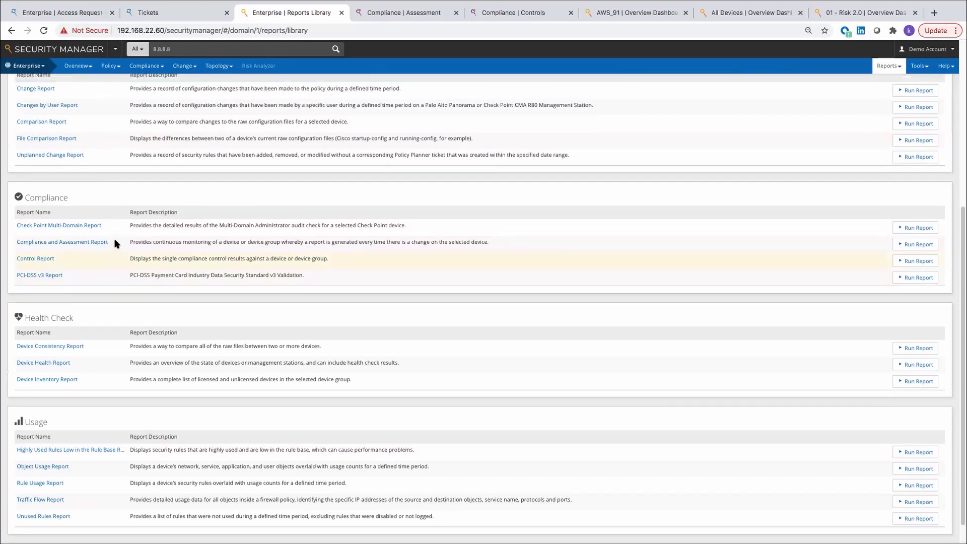
{"action": "scroll", "coordinate": [125, 272], "scroll_direction": "up", "scroll_amount": 1}
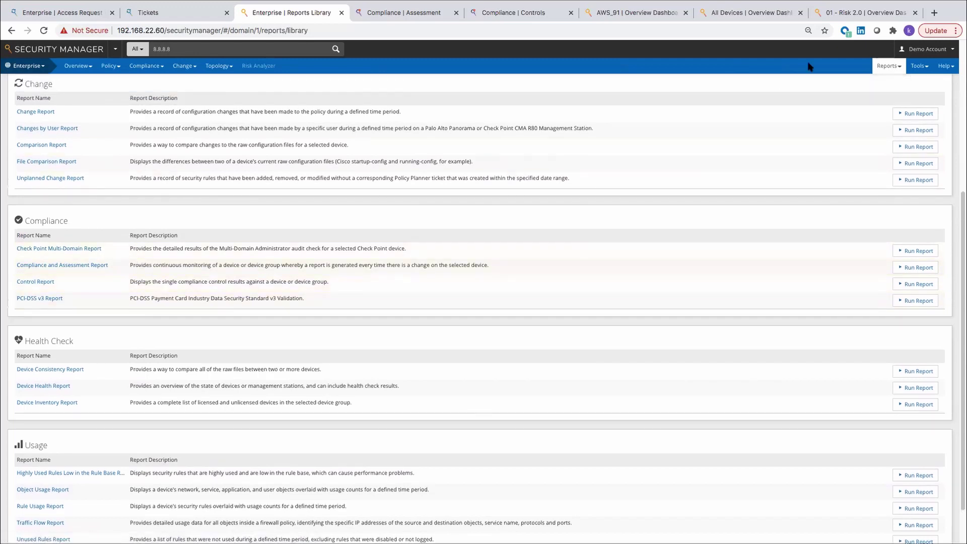
Go to My Reports and look over the Compliance and Assessment Report completed 3/29/2021 at 7:55 PM
{"action": "left_click", "coordinate": [887, 66]}
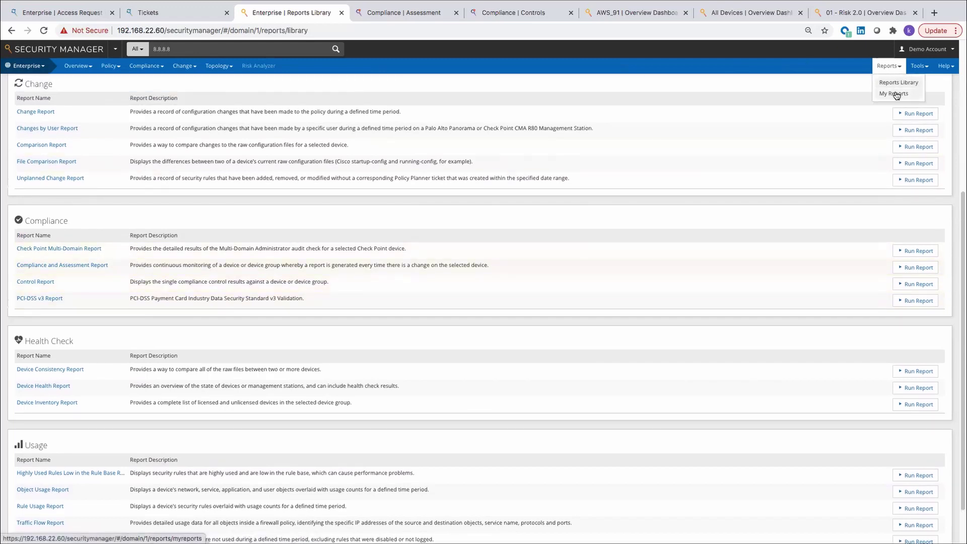
{"action": "left_click", "coordinate": [895, 94]}
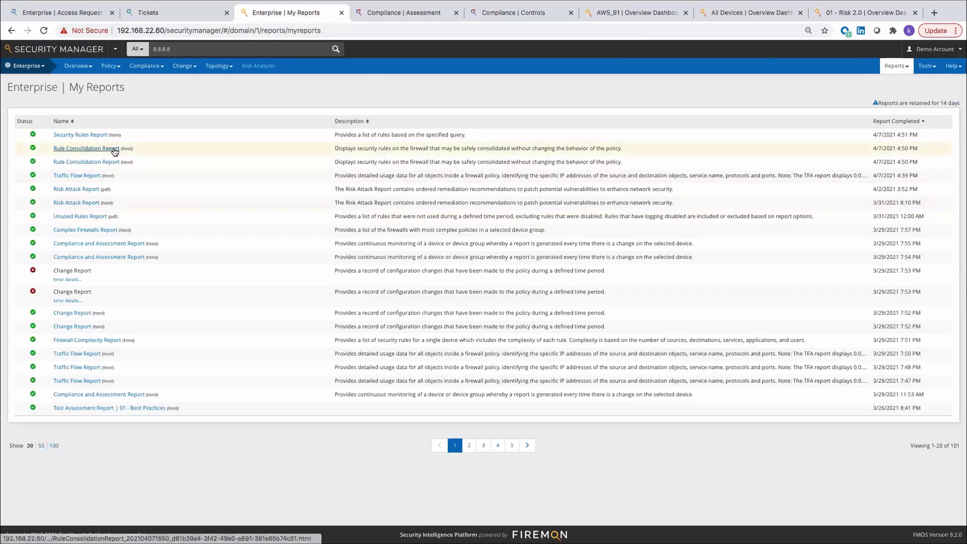
{"action": "left_click", "coordinate": [104, 245]}
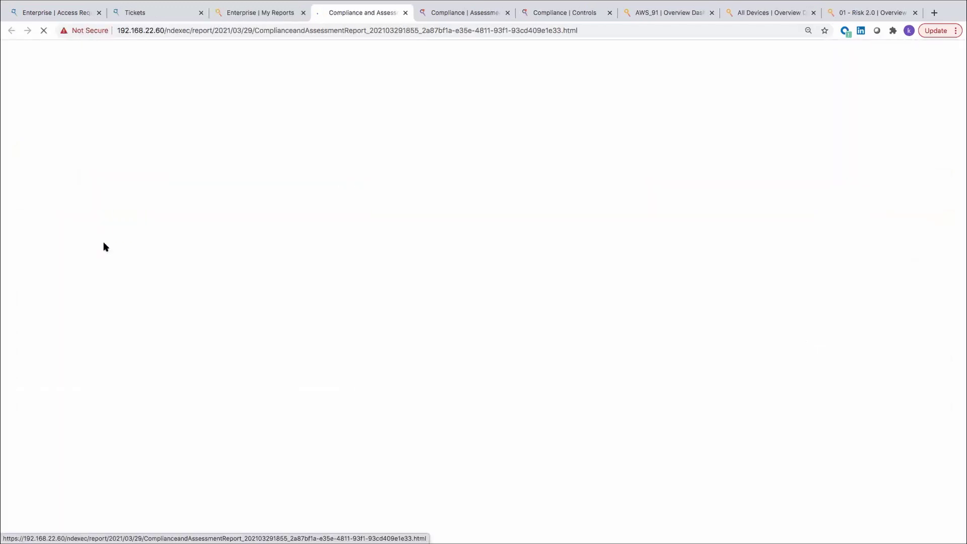
{"action": "scroll", "coordinate": [320, 265], "scroll_direction": "down", "scroll_amount": 3}
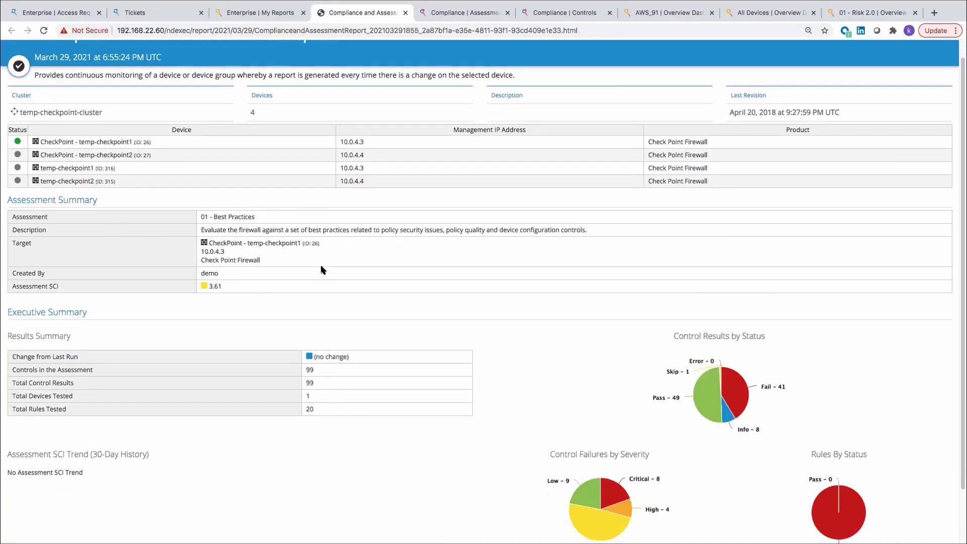
{"action": "scroll", "coordinate": [323, 266], "scroll_direction": "up", "scroll_amount": 3}
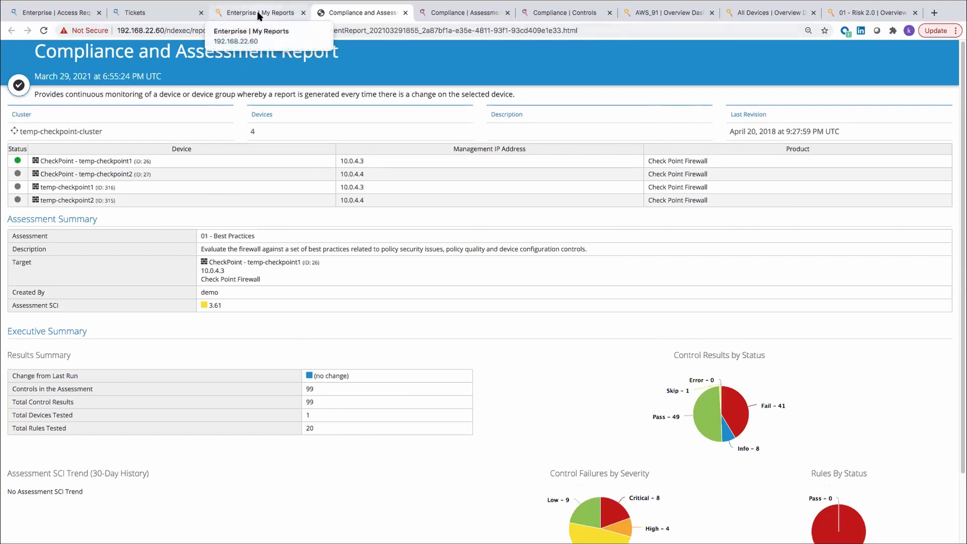
Return to ticket CM-91 in Policy Planner and show the list of other FireMon modules
{"action": "left_click", "coordinate": [65, 15]}
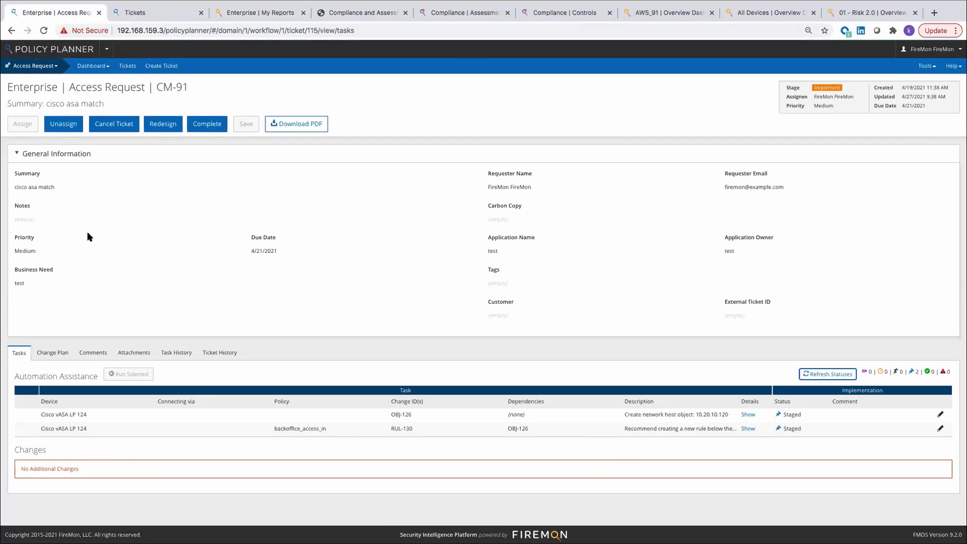
{"action": "left_click", "coordinate": [107, 50]}
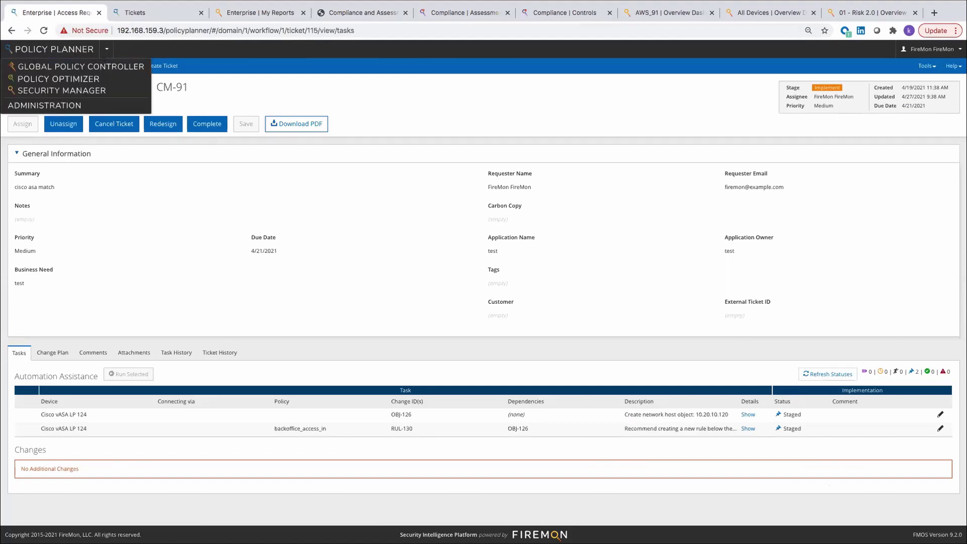